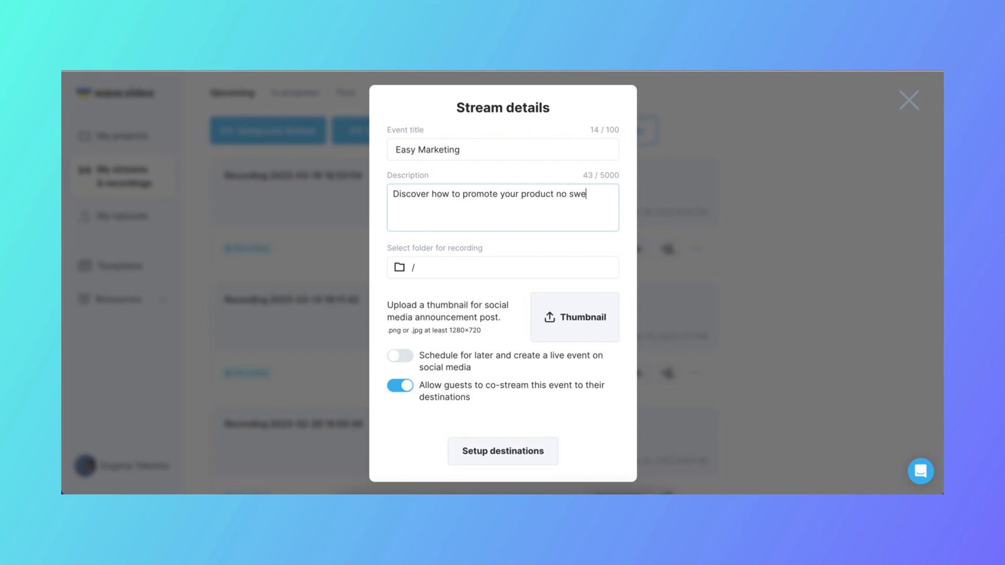
Upload Thumbnail.jpg from the Live Stream Materials folder as the stream's announcement thumbnail
{"action": "left_click", "coordinate": [571, 321]}
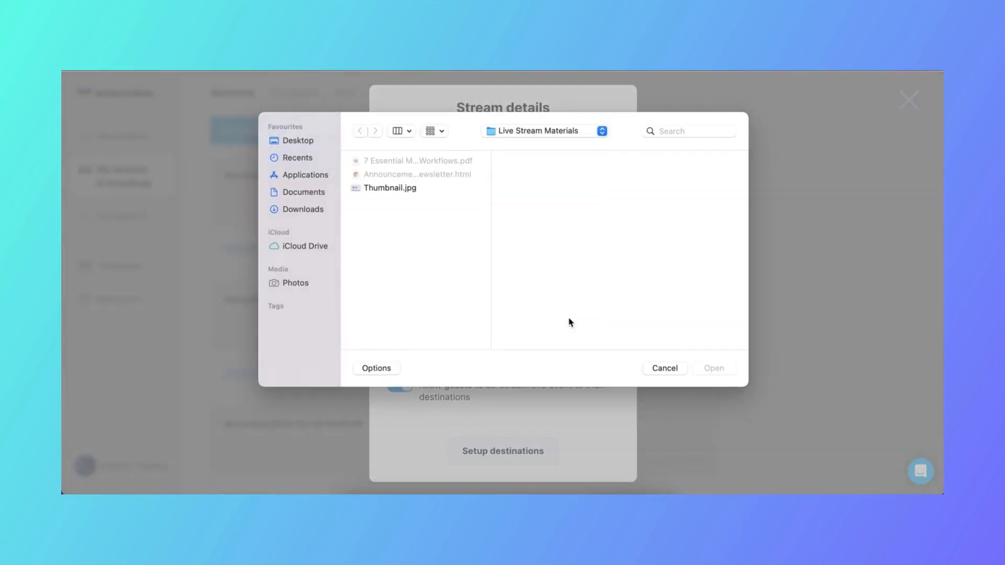
{"action": "left_click", "coordinate": [383, 189]}
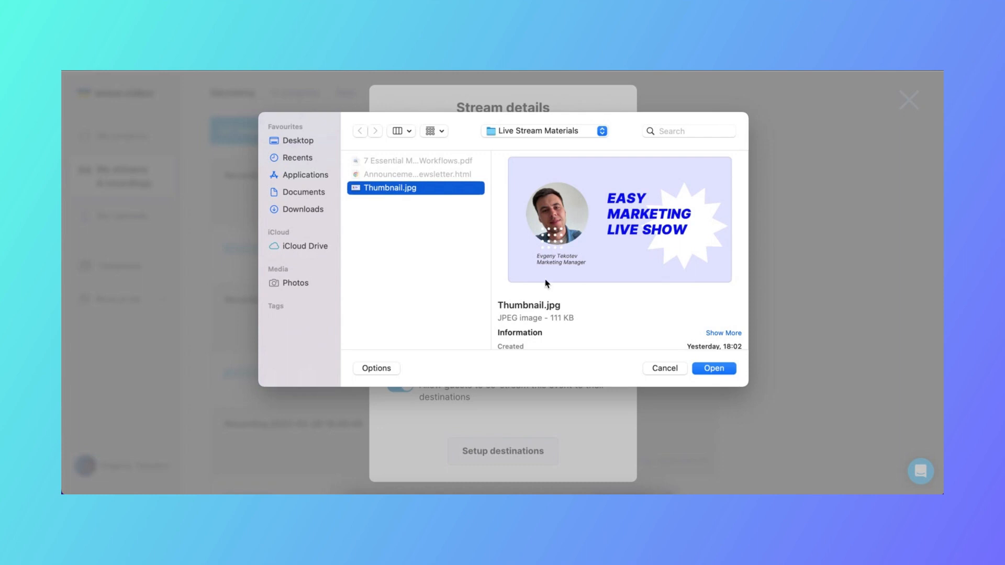
{"action": "left_click", "coordinate": [715, 369]}
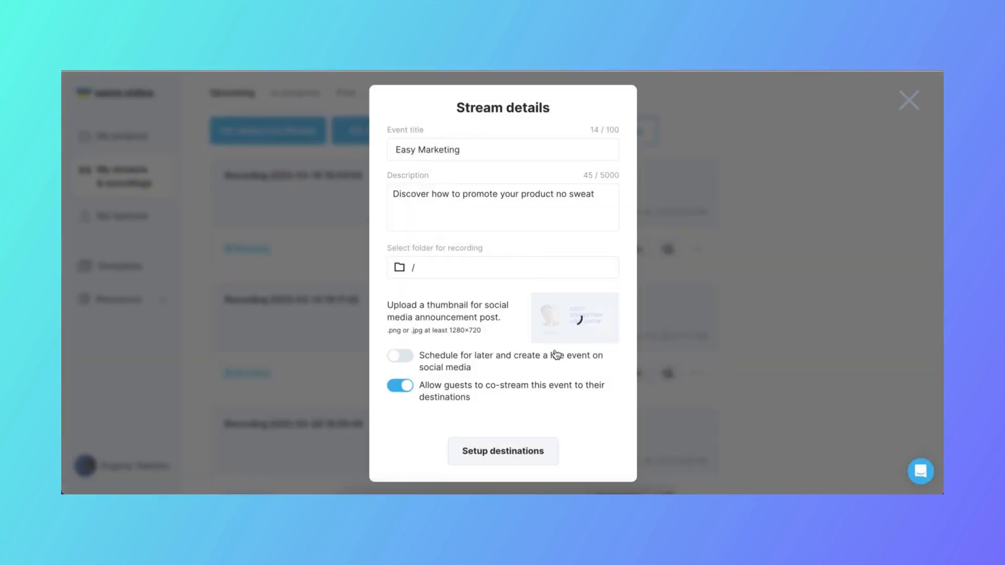
Enable scheduling the stream as a live event on social media and set its start date to May 23, 2023
{"action": "left_click", "coordinate": [401, 356]}
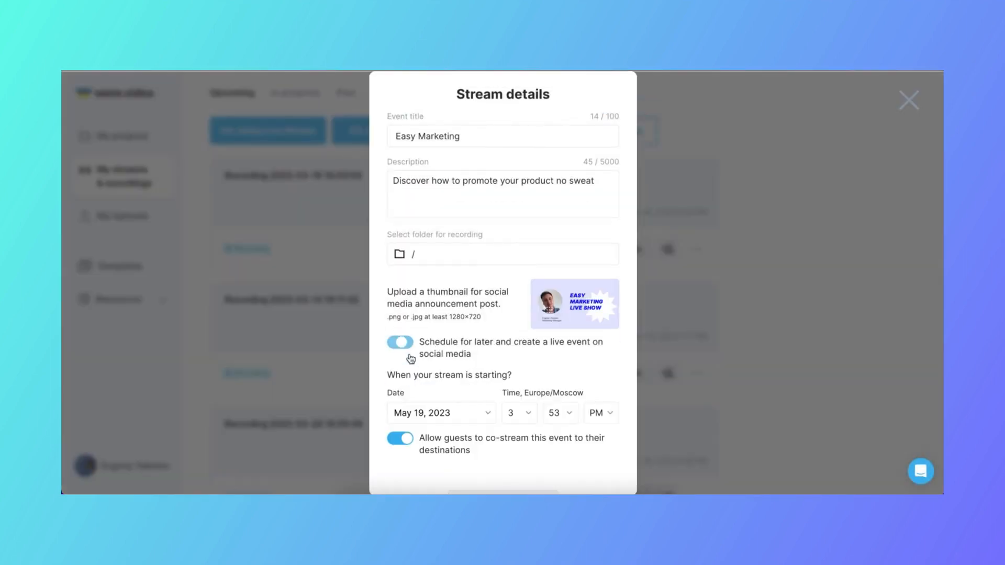
{"action": "left_click", "coordinate": [489, 413]}
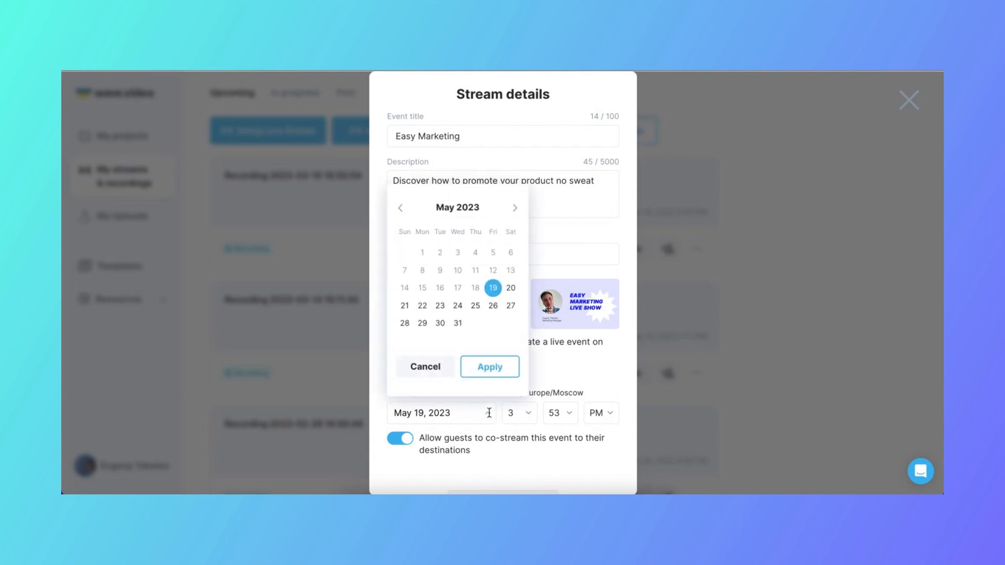
{"action": "left_click", "coordinate": [440, 306]}
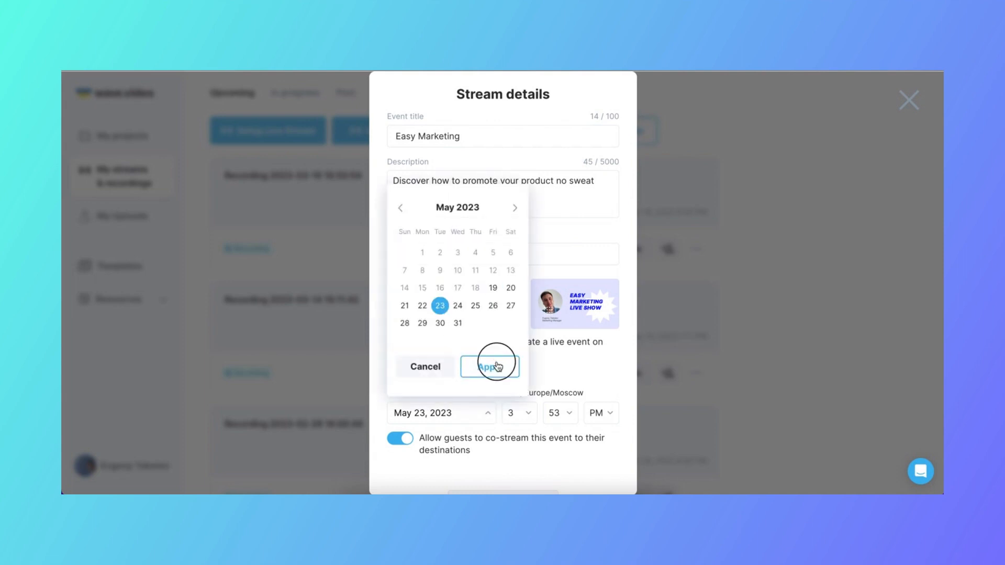
{"action": "left_click", "coordinate": [496, 366]}
Set the stream's start time to 7:30 PM
{"action": "left_click", "coordinate": [528, 416]}
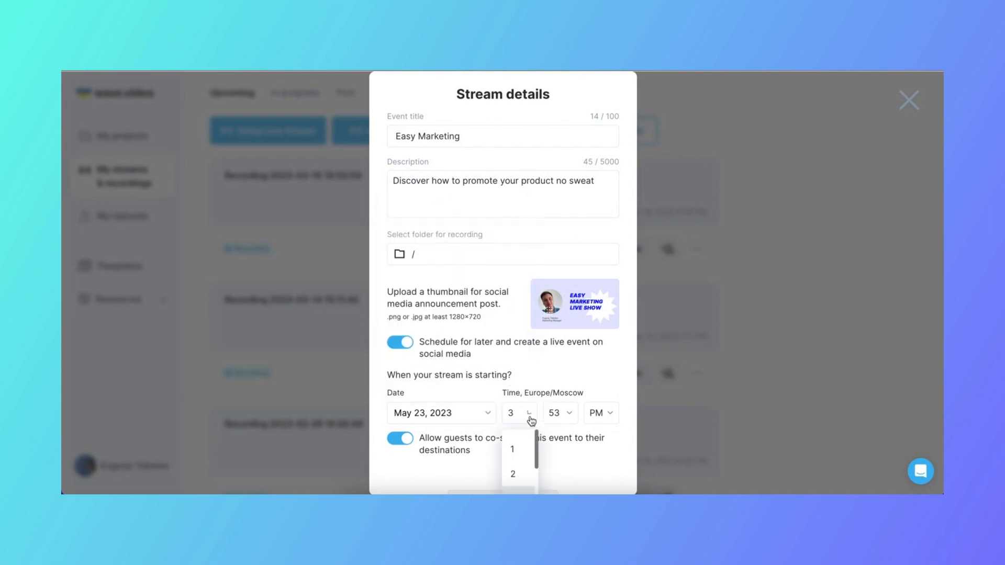
{"action": "scroll", "coordinate": [525, 464], "scroll_direction": "down", "scroll_amount": 2}
{"action": "left_click", "coordinate": [520, 474]}
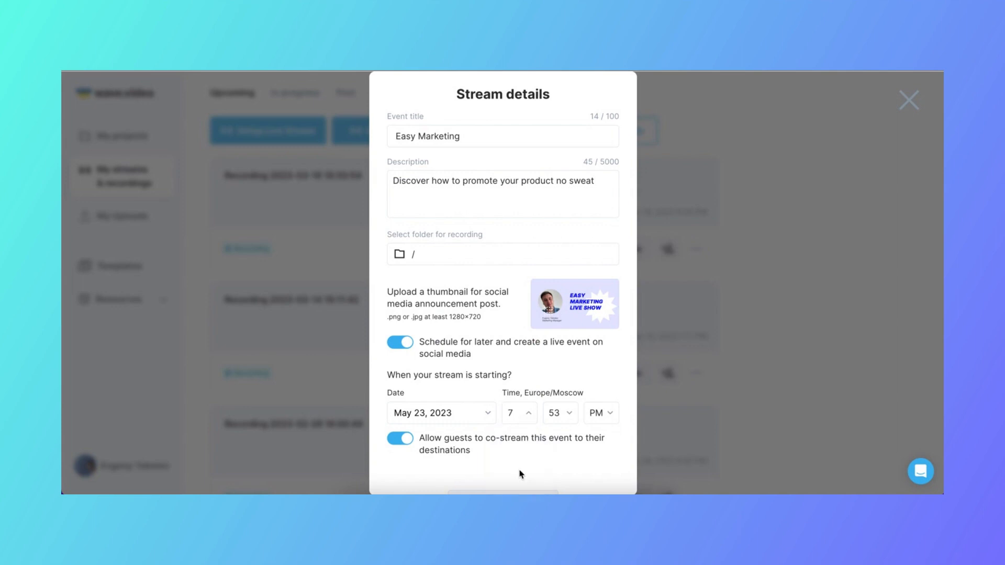
{"action": "left_click", "coordinate": [564, 419]}
{"action": "scroll", "coordinate": [561, 463], "scroll_direction": "down", "scroll_amount": 3}
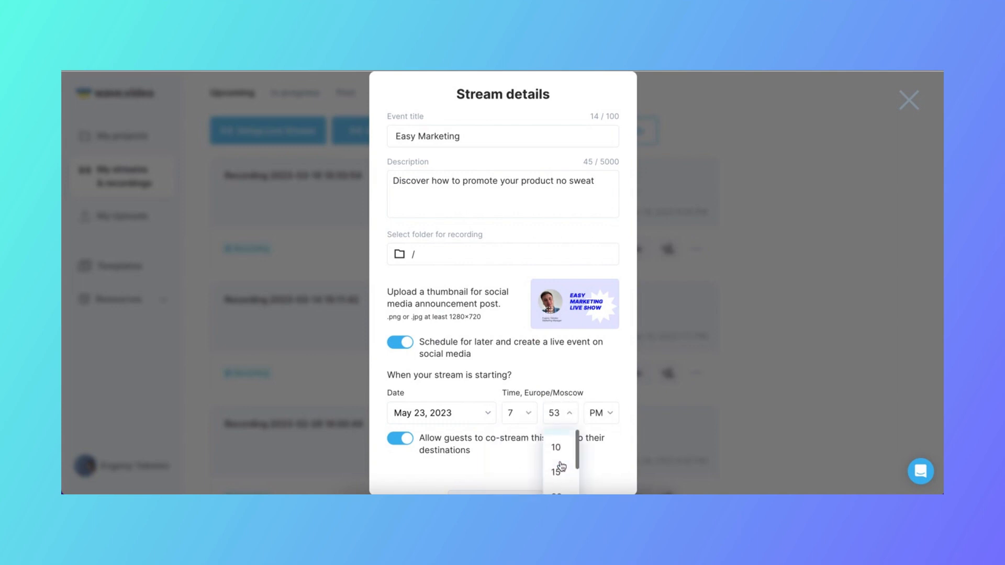
{"action": "scroll", "coordinate": [561, 465], "scroll_direction": "down", "scroll_amount": 1}
{"action": "left_click", "coordinate": [557, 442]}
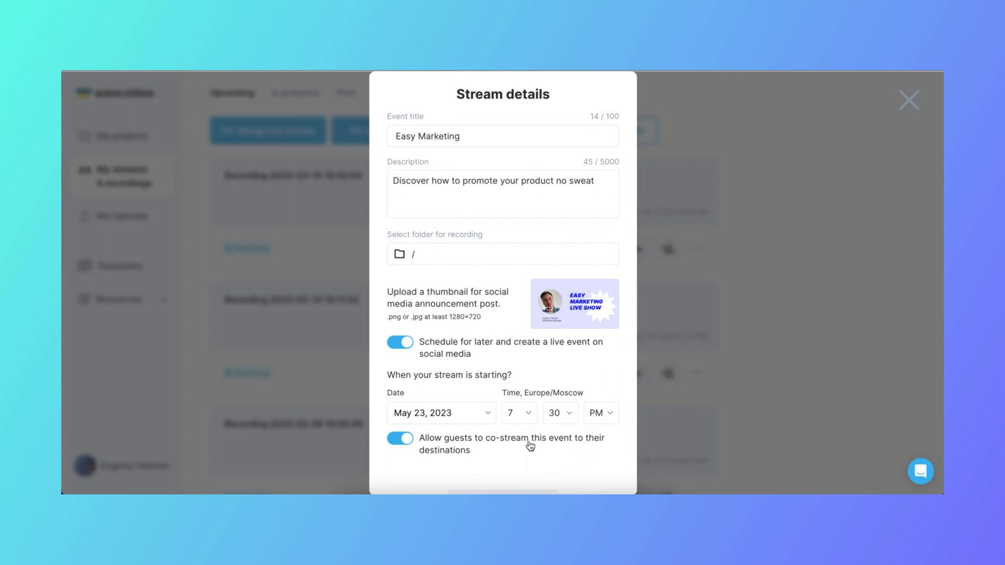
Proceed to the stream destinations and connect a YouTube channel by authorizing Wave.video with a Google account
{"action": "scroll", "coordinate": [511, 455], "scroll_direction": "down", "scroll_amount": 1}
{"action": "left_click", "coordinate": [495, 464]}
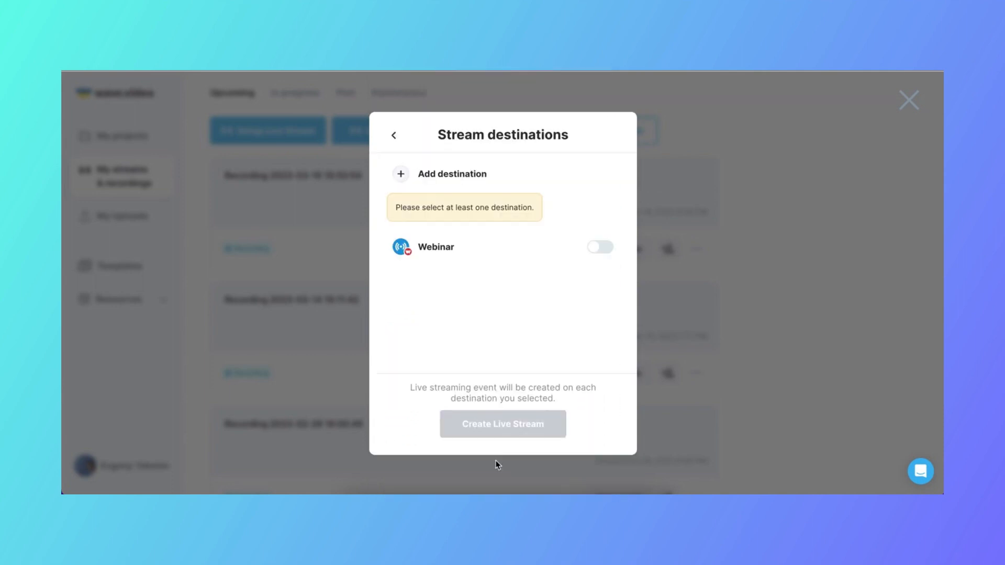
{"action": "left_click", "coordinate": [439, 174]}
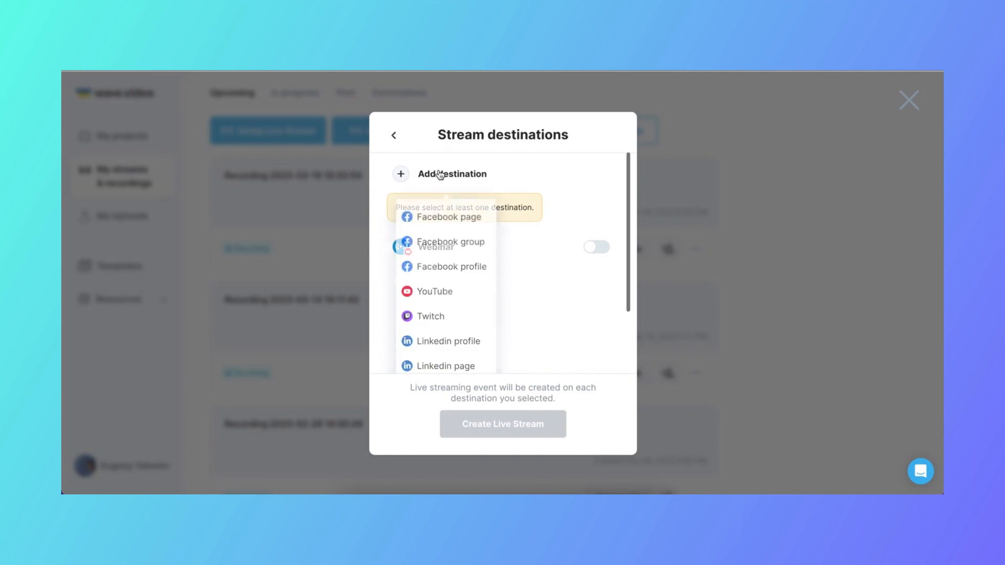
{"action": "left_click", "coordinate": [437, 293]}
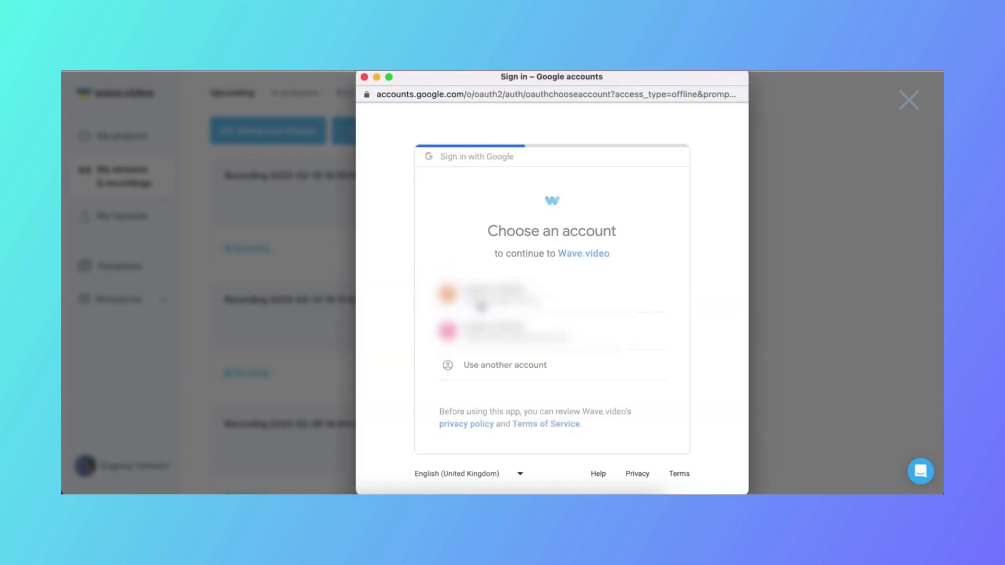
{"action": "left_click", "coordinate": [480, 306]}
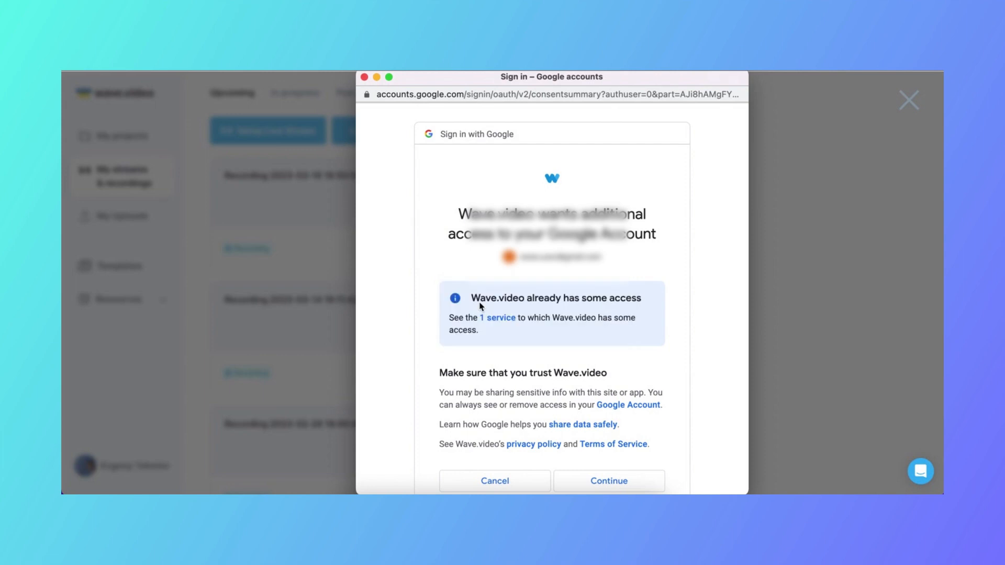
{"action": "scroll", "coordinate": [480, 325], "scroll_direction": "down", "scroll_amount": 2}
{"action": "left_click", "coordinate": [610, 449]}
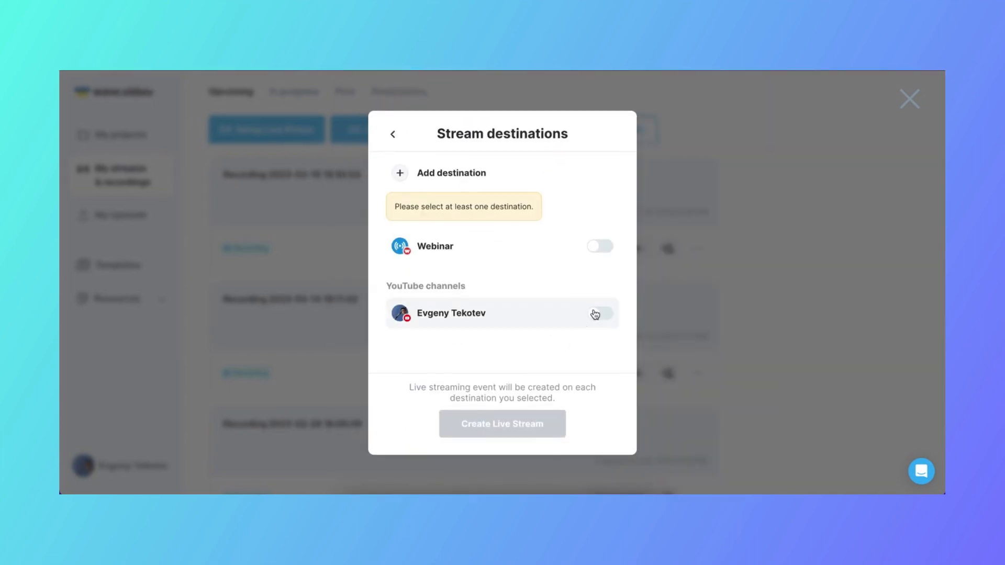
Enable the connected YouTube channel as a destination and create the live stream
{"action": "left_click", "coordinate": [595, 314]}
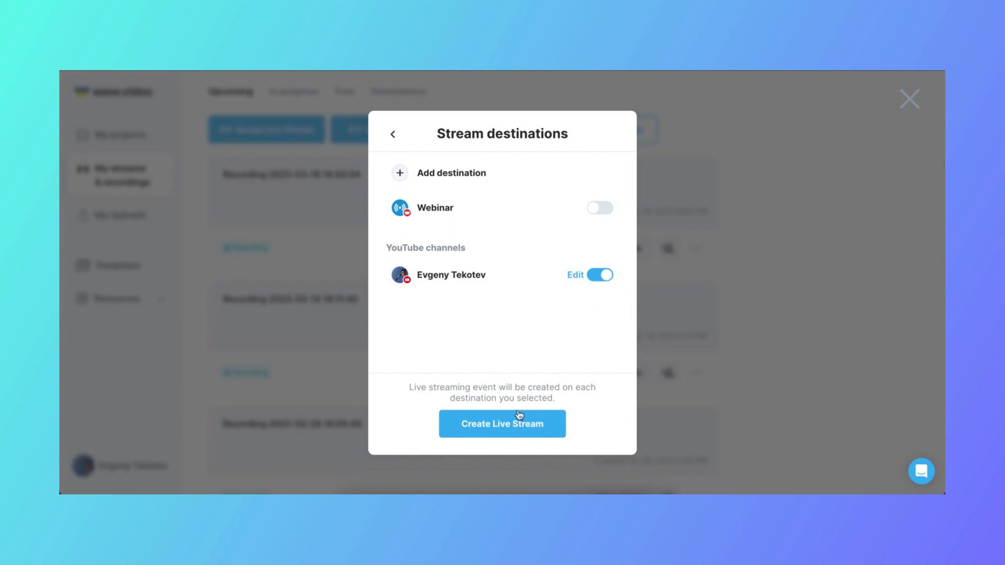
{"action": "left_click", "coordinate": [509, 426]}
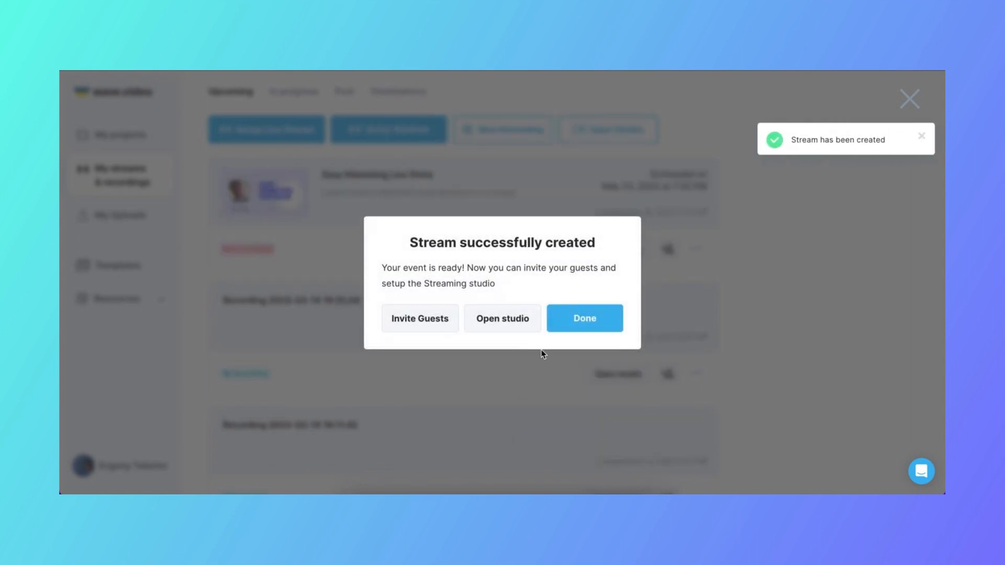
{"action": "left_click", "coordinate": [563, 330]}
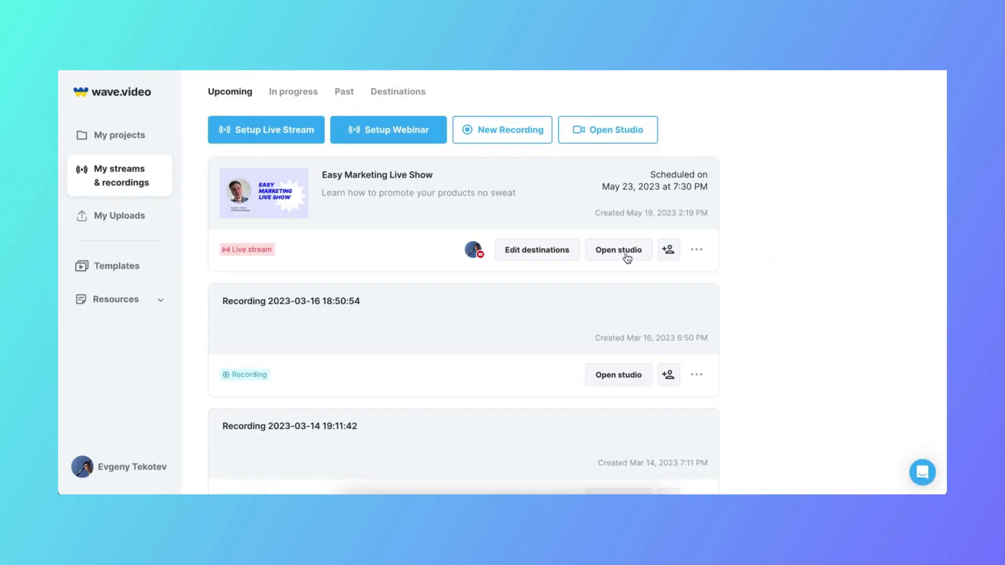
Open the studio for Easy Marketing Live Show, turn on video mirroring for the camera and check the audio settings
{"action": "left_click", "coordinate": [626, 256]}
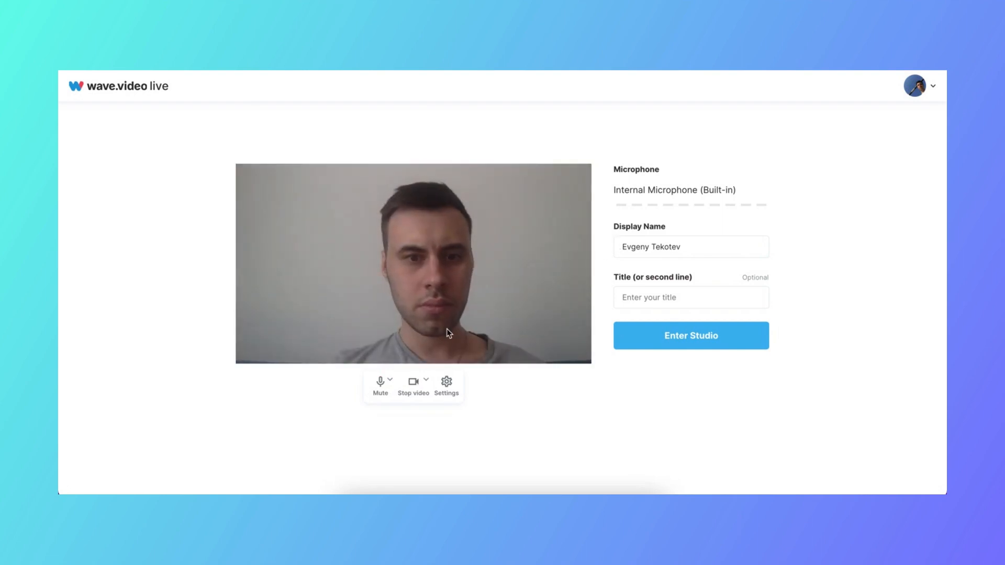
{"action": "left_click", "coordinate": [447, 386]}
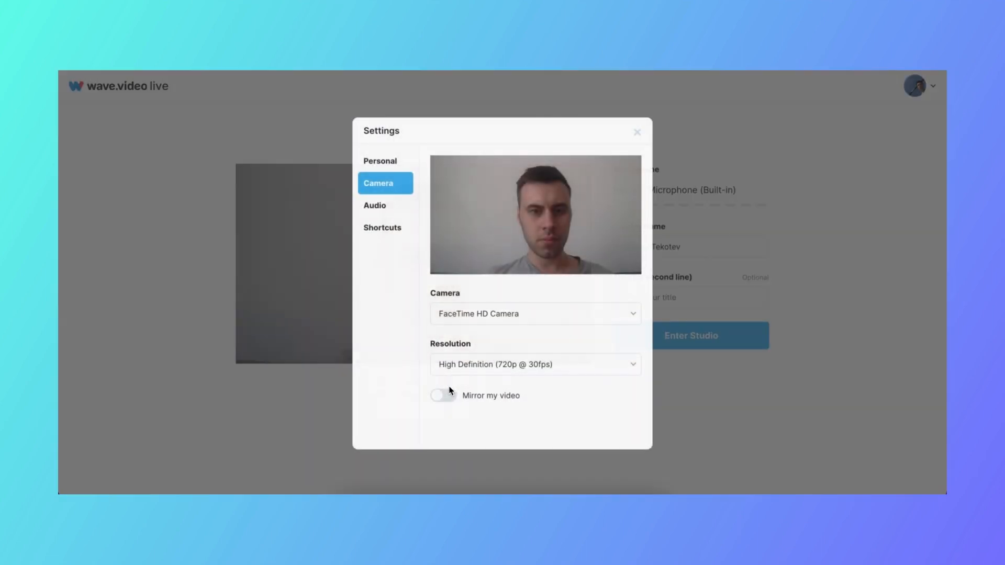
{"action": "left_click", "coordinate": [516, 314]}
{"action": "left_click", "coordinate": [515, 314]}
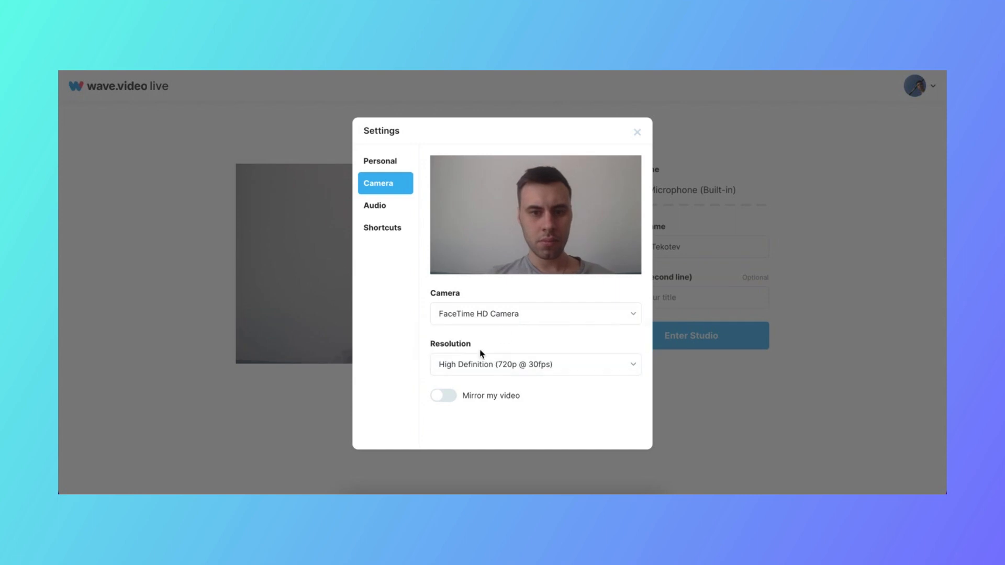
{"action": "left_click", "coordinate": [444, 402]}
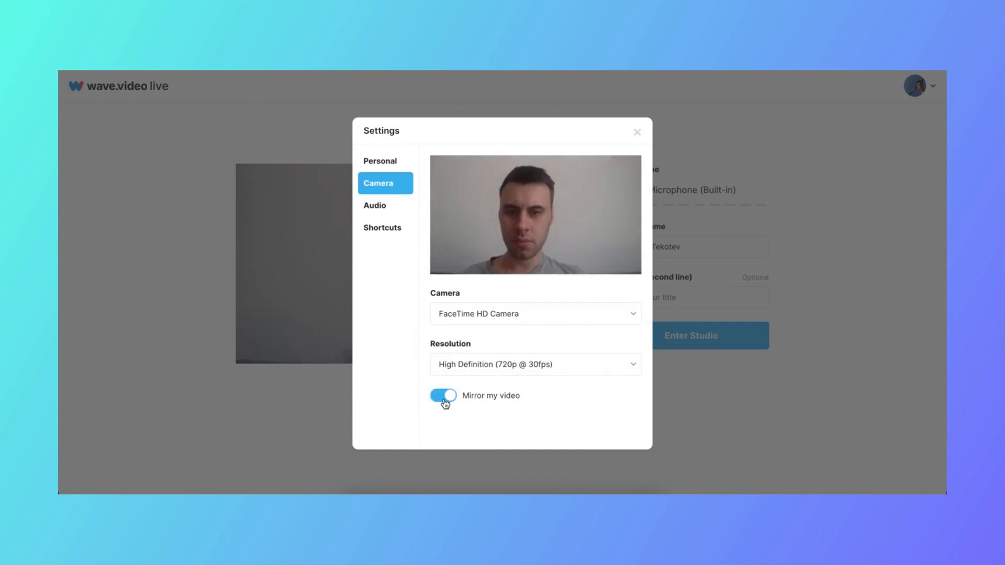
{"action": "left_click", "coordinate": [374, 207]}
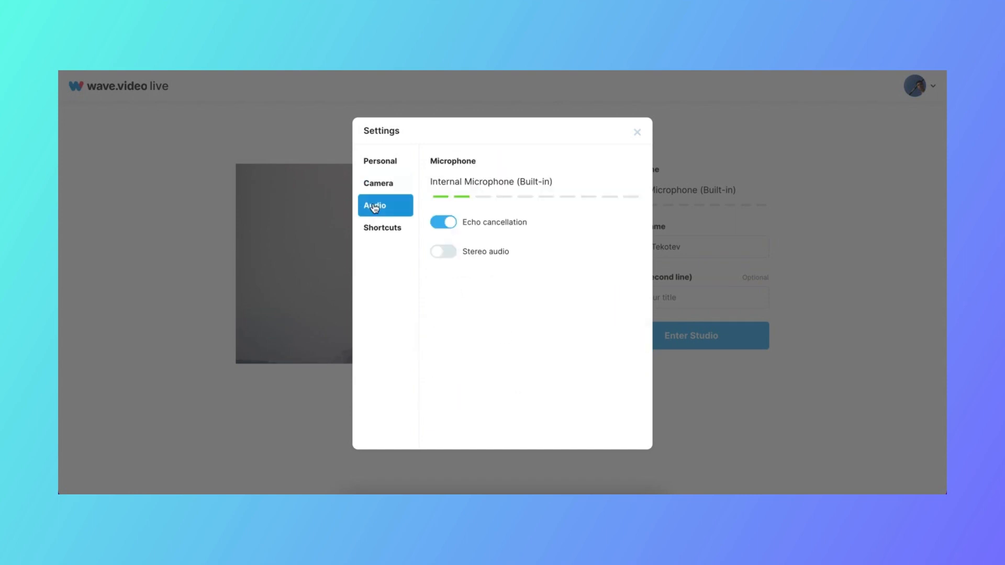
{"action": "left_click", "coordinate": [637, 134]}
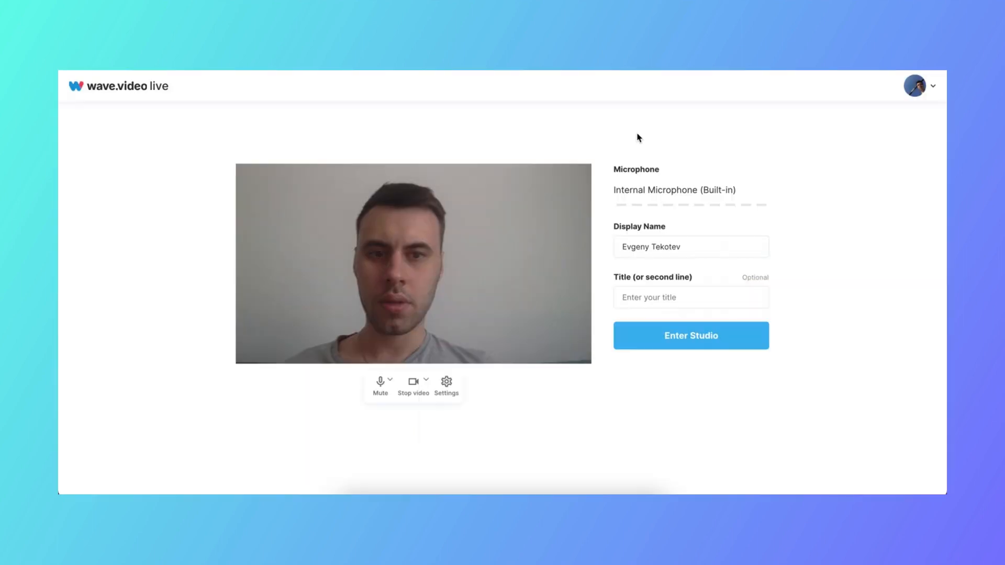
Enter the studio, dismiss the stream participation hint and show the host's camera on the stream
{"action": "left_click", "coordinate": [657, 344]}
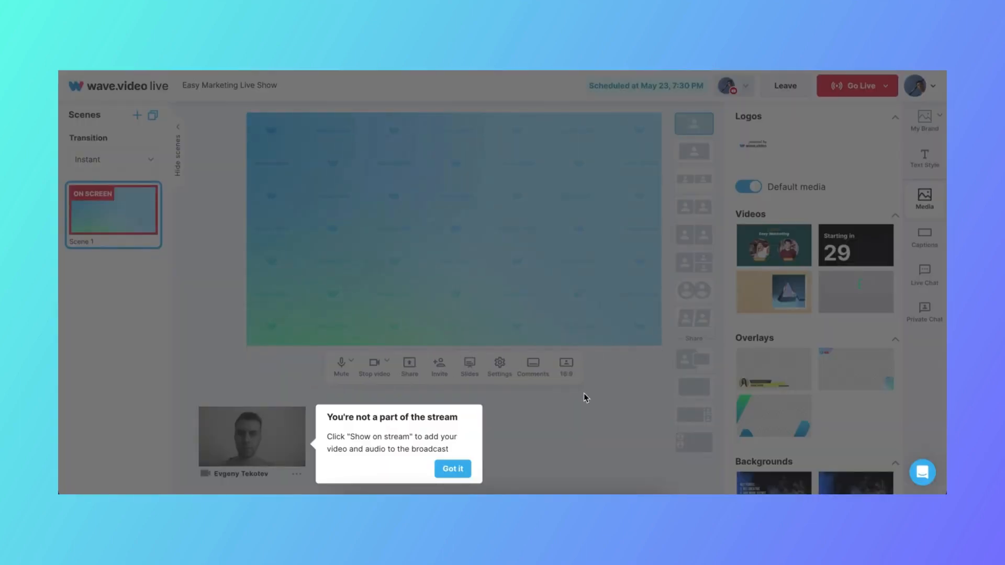
{"action": "left_click", "coordinate": [452, 469]}
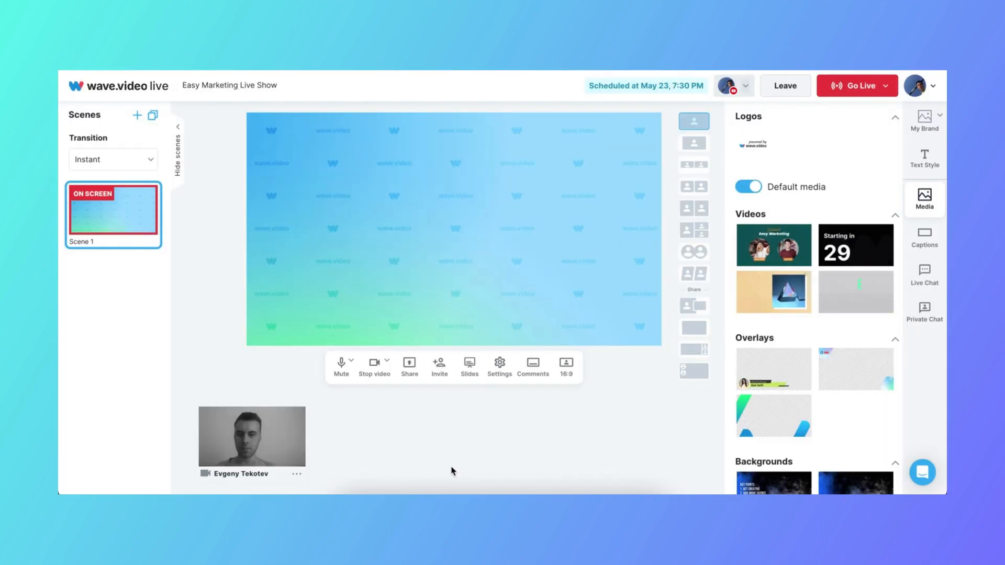
{"action": "left_click", "coordinate": [287, 424]}
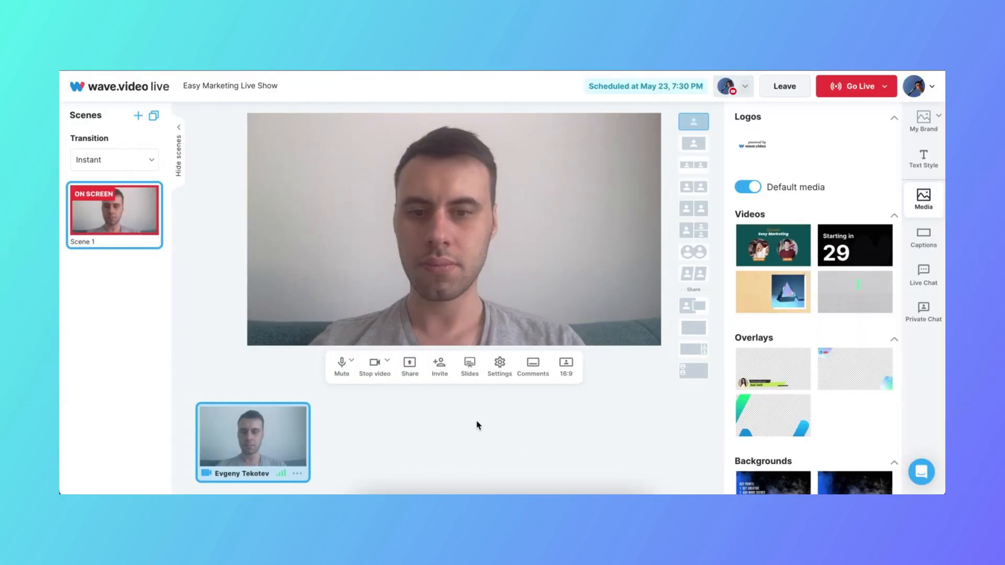
Copy the guest invitation link and add the joined guest's camera to the stream
{"action": "left_click", "coordinate": [439, 375]}
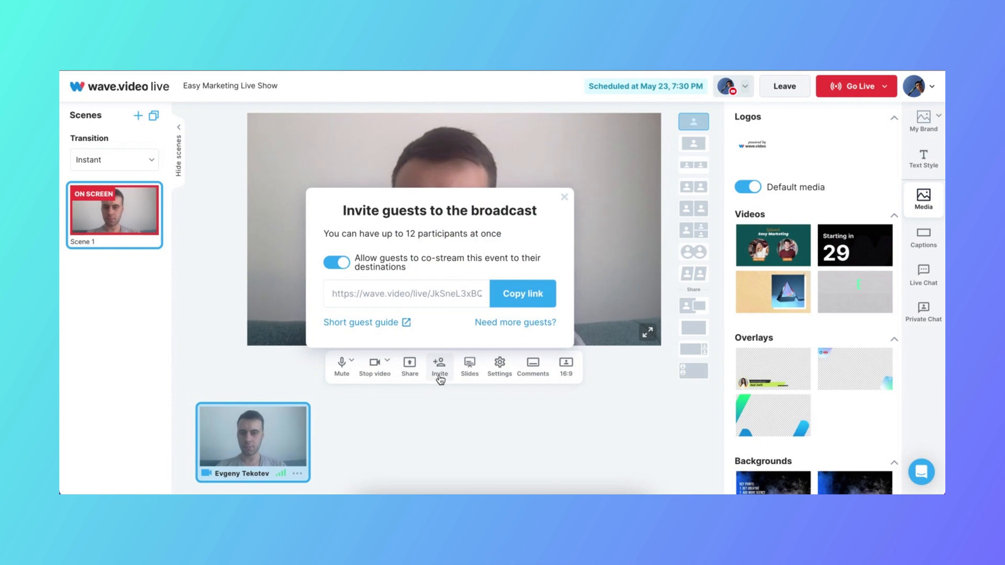
{"action": "left_click", "coordinate": [522, 294]}
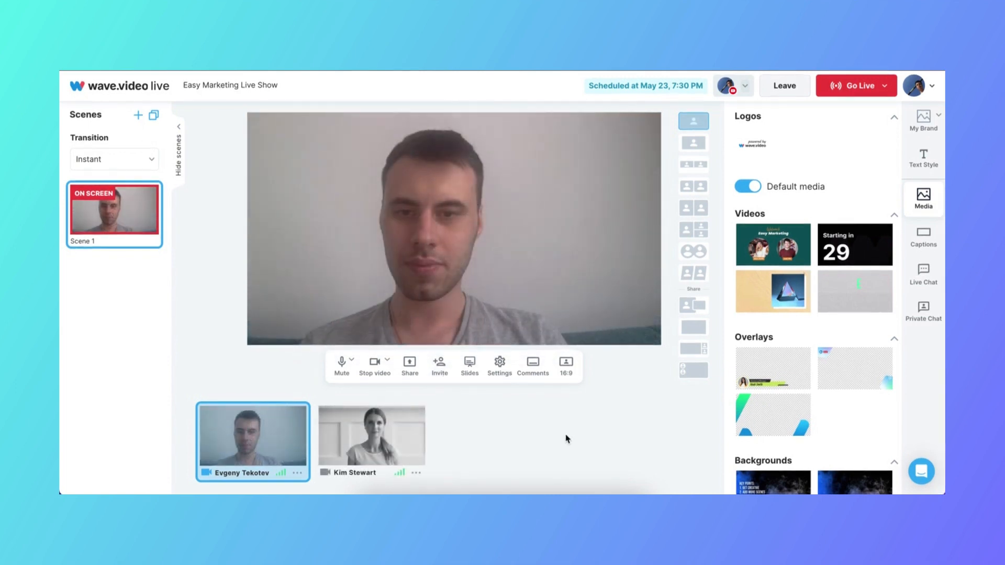
{"action": "left_click", "coordinate": [390, 427]}
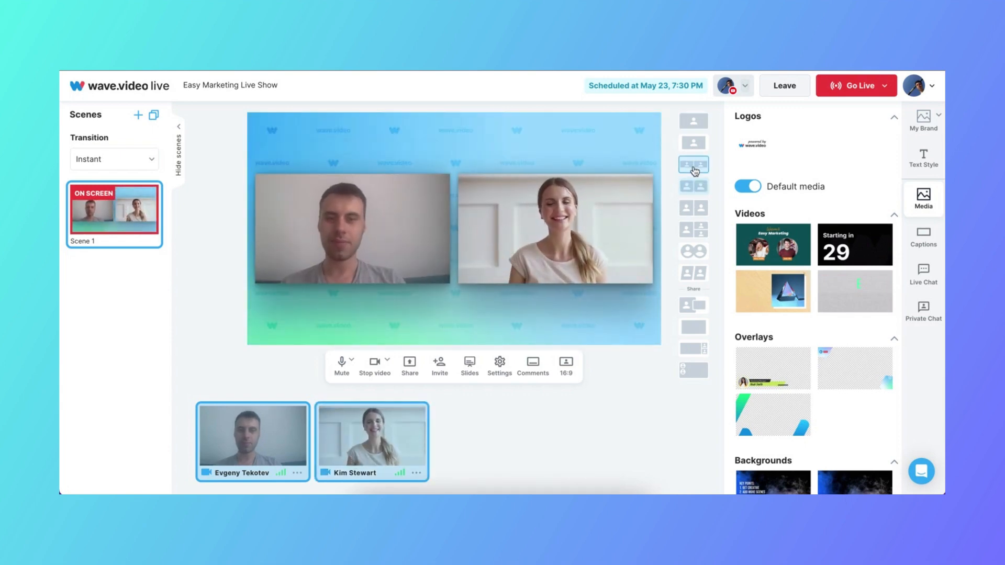
Try the edge-to-edge split and circular two-person layouts, ending on the edge-to-edge split
{"action": "left_click", "coordinate": [695, 209]}
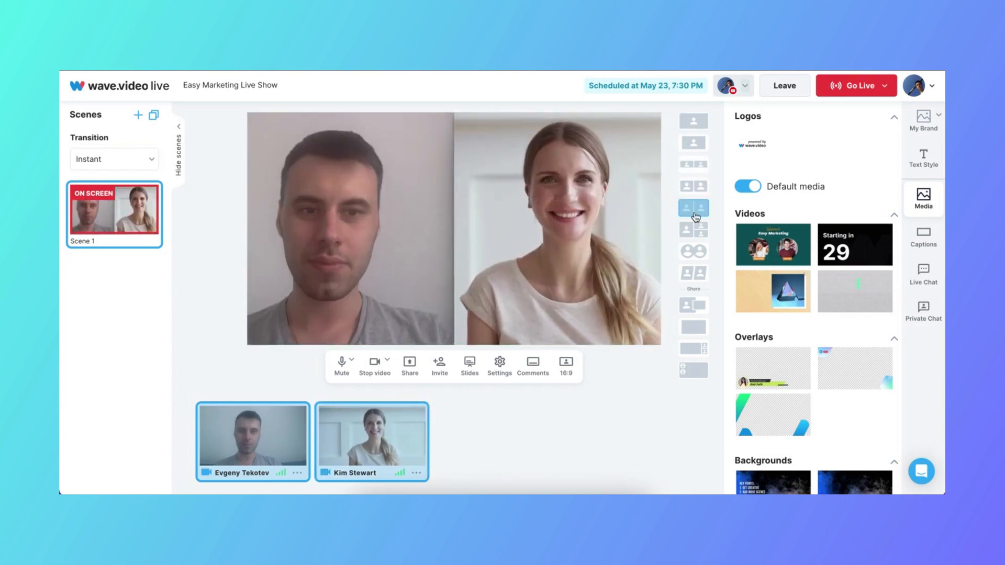
{"action": "left_click", "coordinate": [693, 251]}
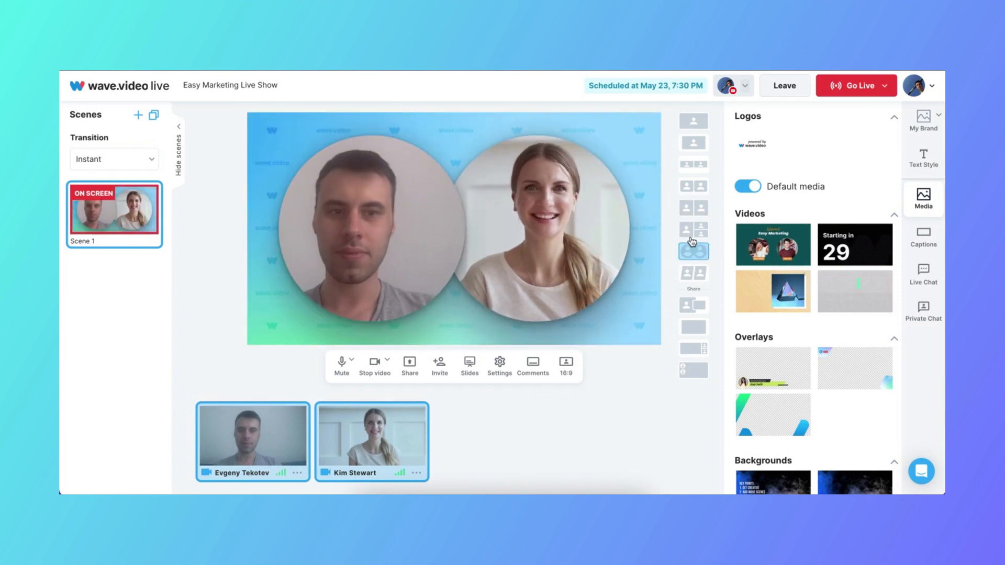
{"action": "left_click", "coordinate": [690, 213]}
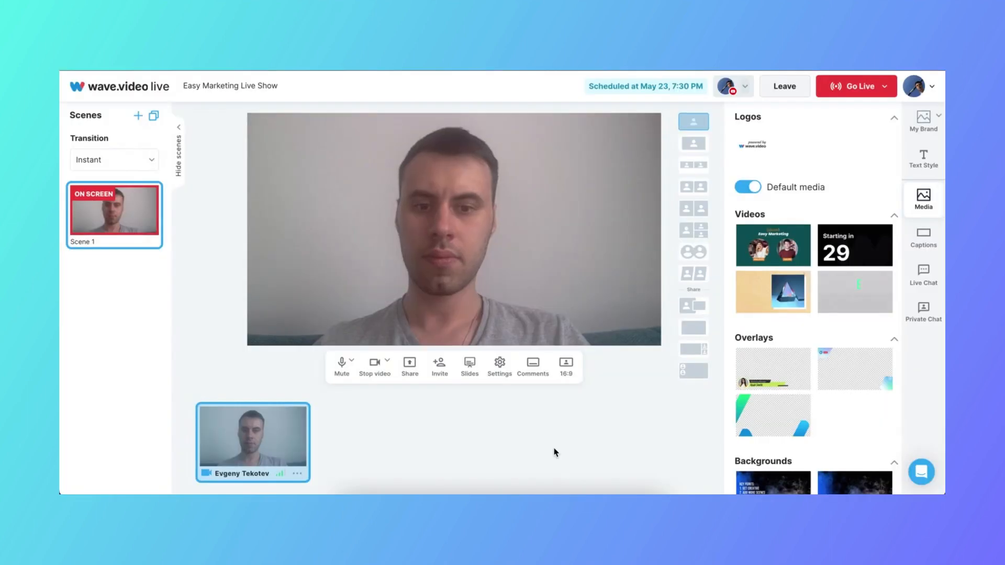
Share the Wave.video home page browser tab with its audio and show it on the stream beside the host's camera
{"action": "left_click", "coordinate": [410, 366]}
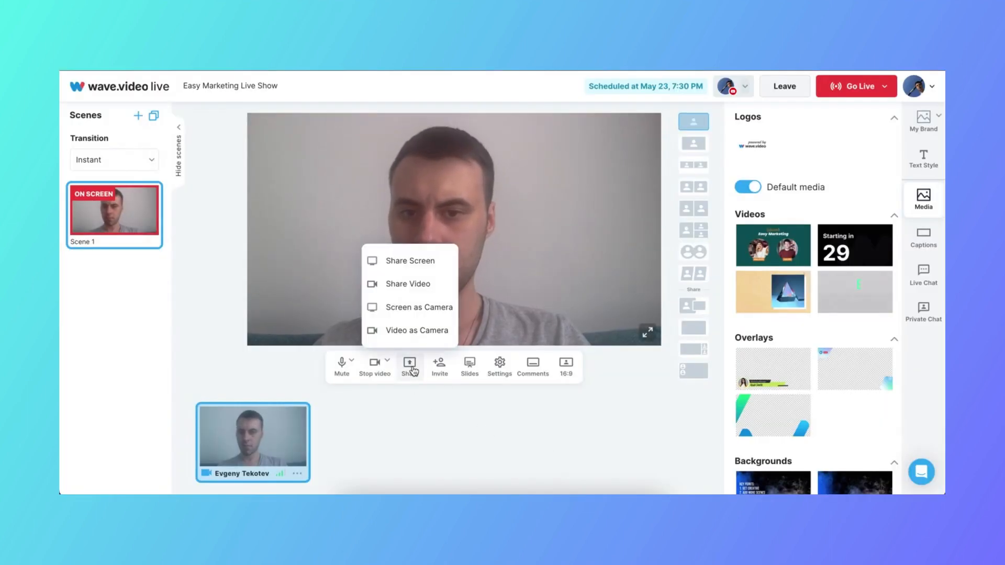
{"action": "left_click", "coordinate": [402, 264]}
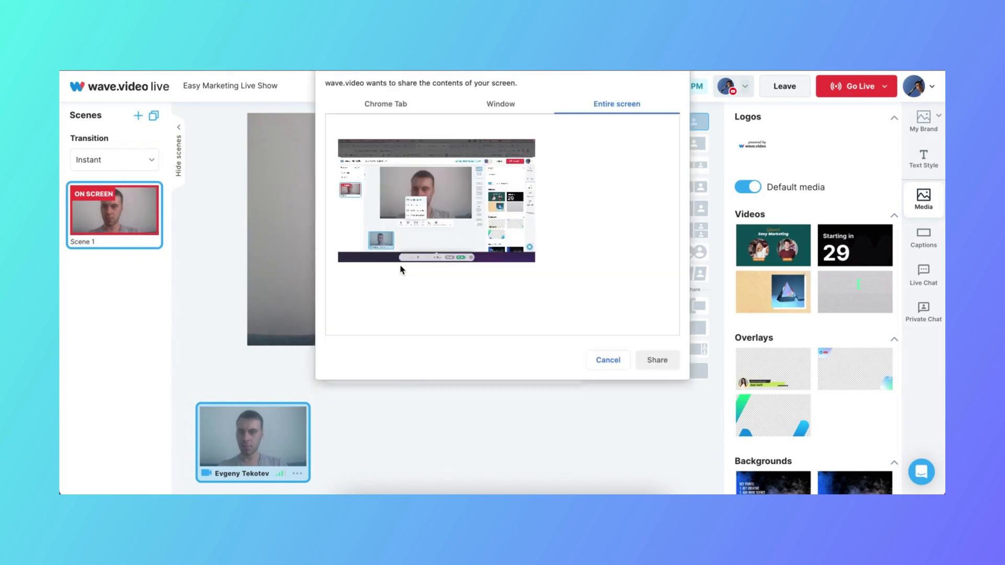
{"action": "left_click", "coordinate": [377, 107]}
{"action": "left_click", "coordinate": [378, 156]}
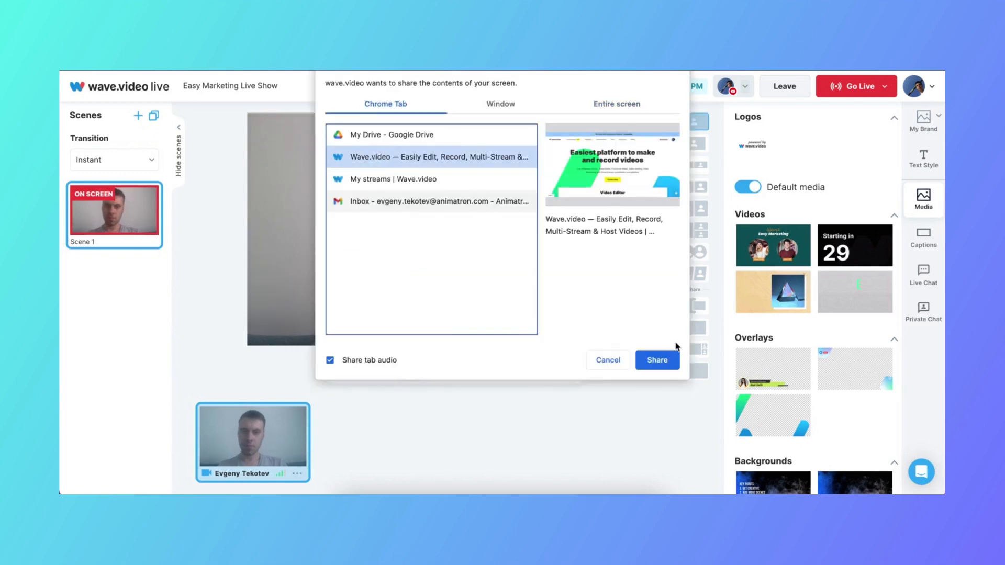
{"action": "left_click", "coordinate": [656, 360]}
{"action": "key", "text": "ctrl+shift+Tab"}
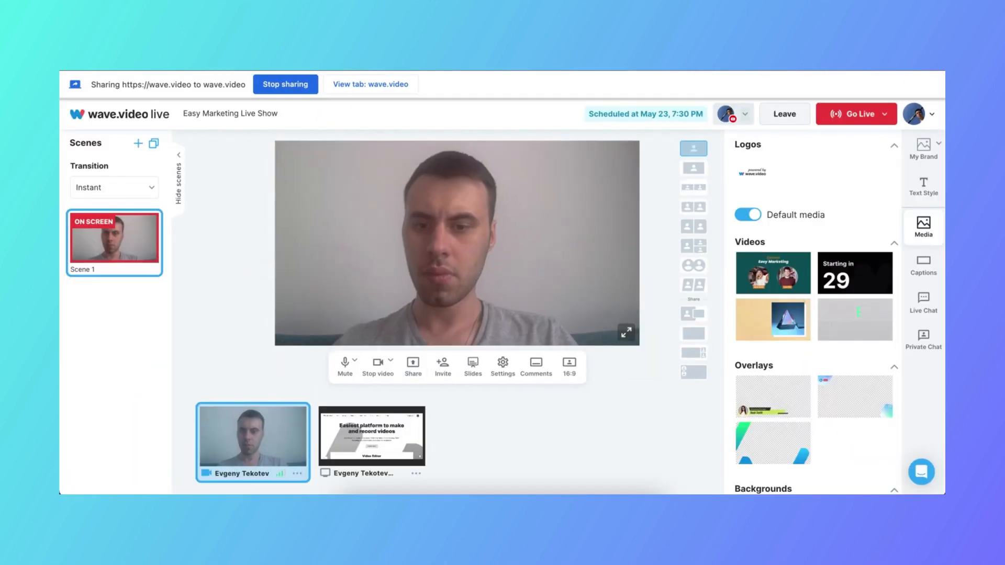
{"action": "left_click", "coordinate": [385, 421]}
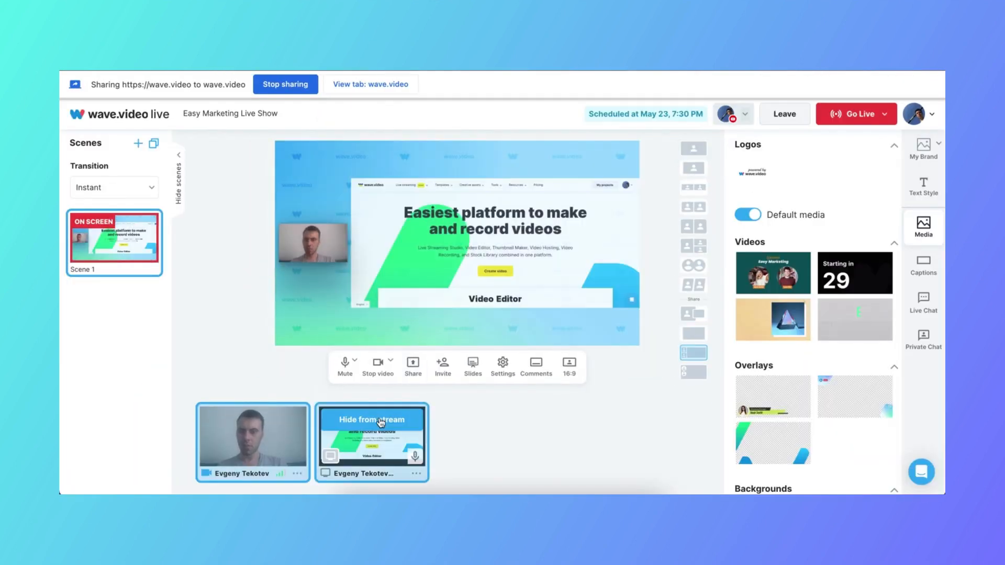
Upload 7 Essential Marketing Automation Workflows.pdf from the Live Stream Materials folder as slides for the stream
{"action": "left_click", "coordinate": [472, 372]}
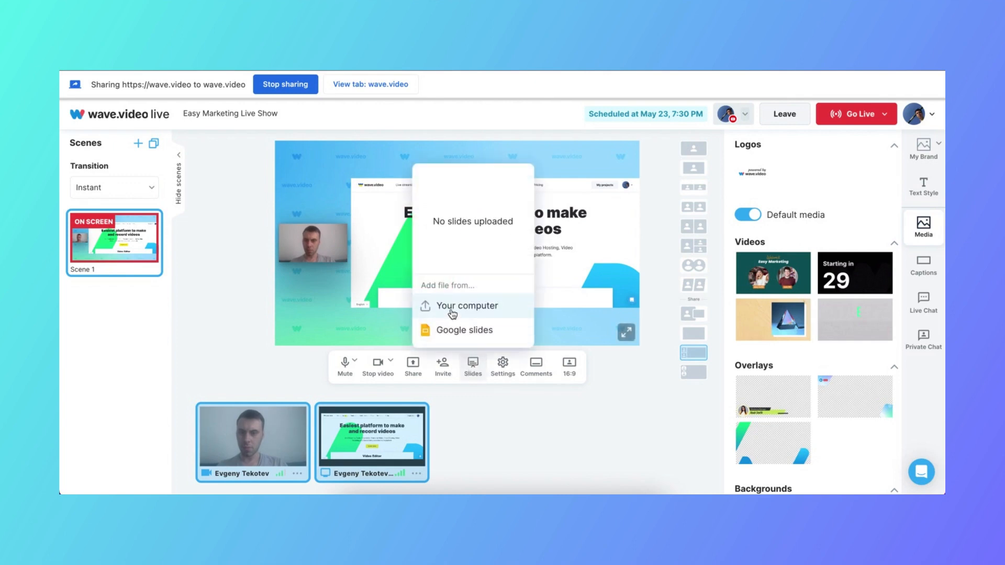
{"action": "left_click", "coordinate": [451, 313]}
{"action": "left_click", "coordinate": [418, 285]}
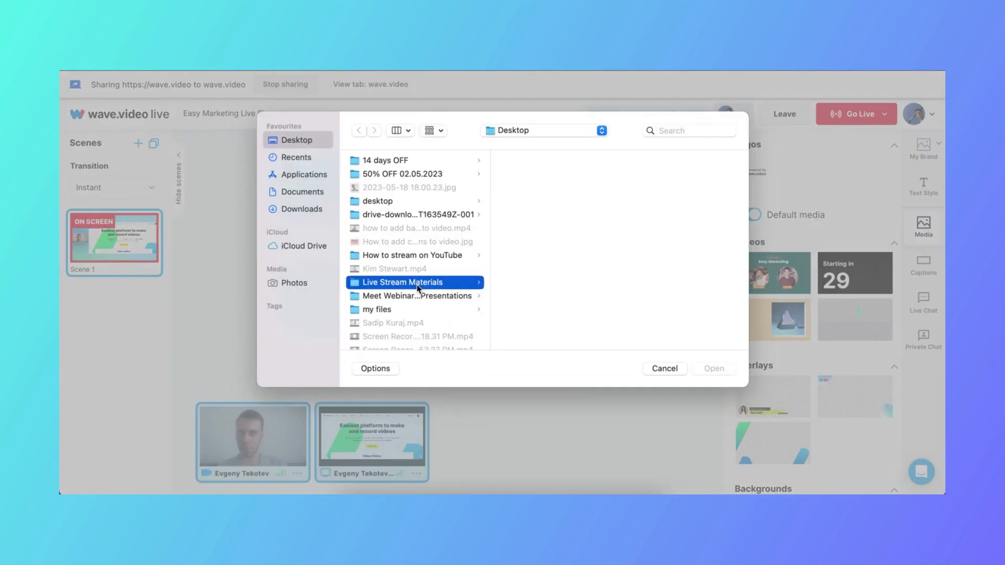
{"action": "left_click", "coordinate": [537, 162]}
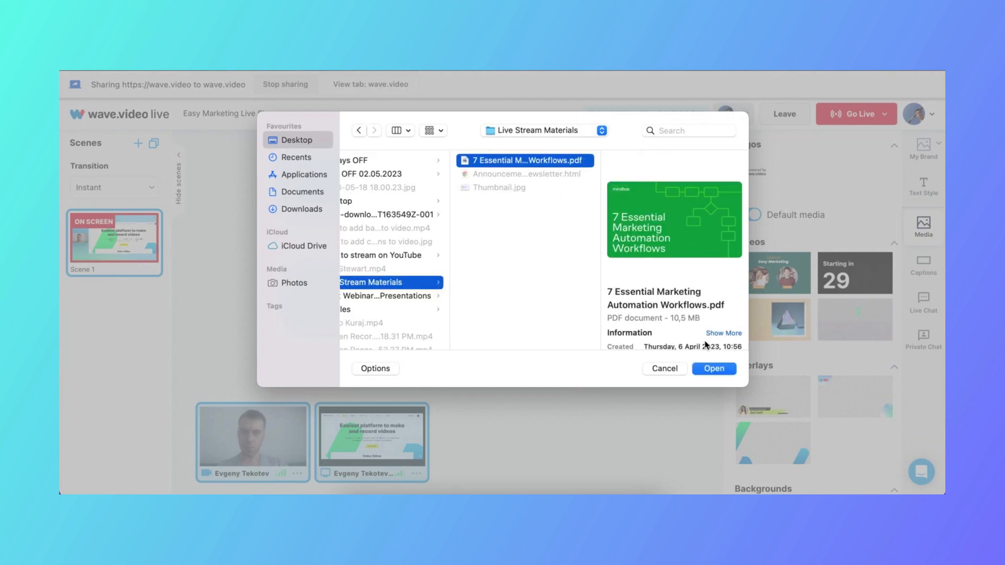
{"action": "left_click", "coordinate": [714, 368]}
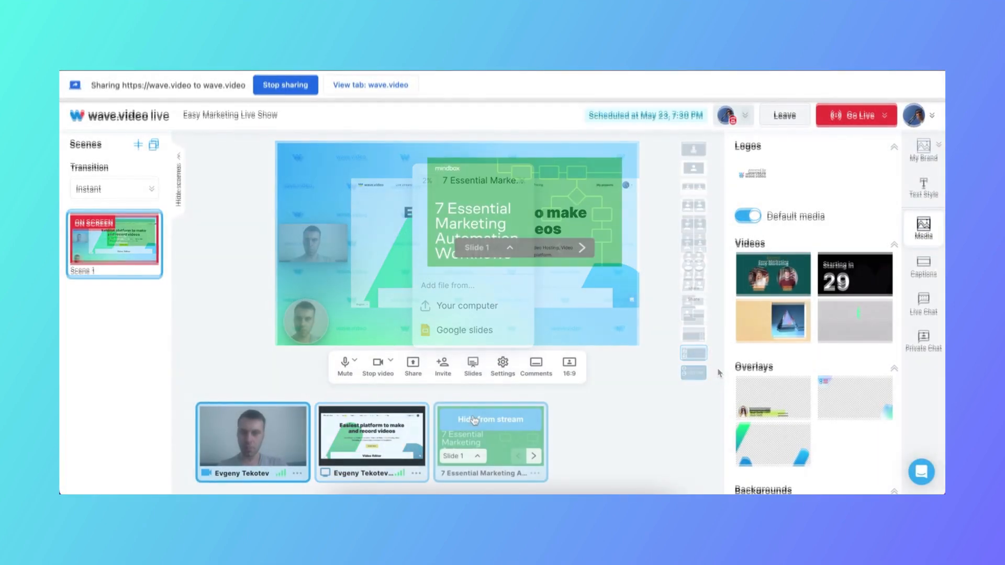
Enlarge and reposition the slides, with the host's circular camera moved up beside them, and page forward through the presentation
{"action": "left_click_drag", "start_coordinate": [428, 270], "coordinate": [392, 331]}
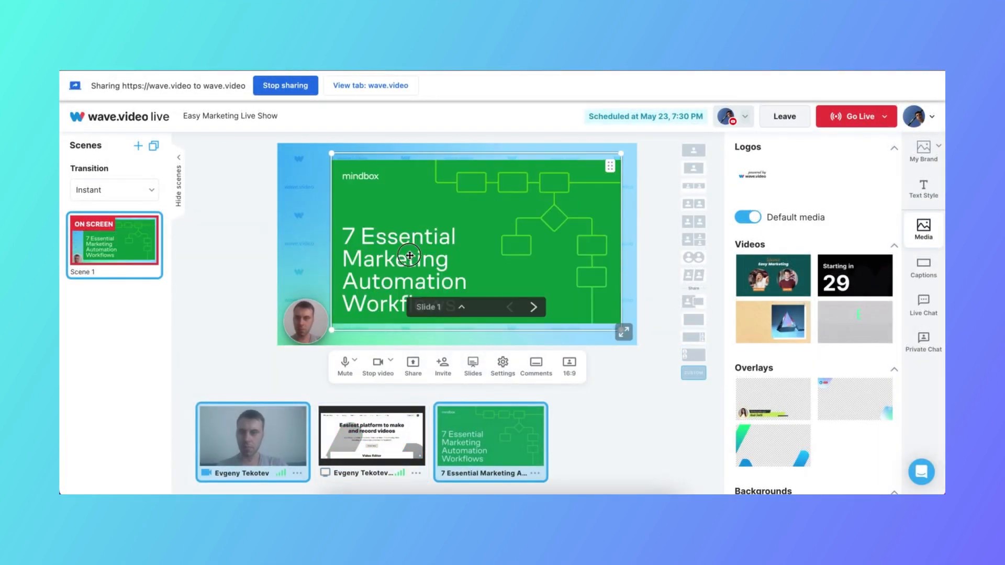
{"action": "left_click_drag", "start_coordinate": [409, 256], "coordinate": [406, 266]}
{"action": "left_click_drag", "start_coordinate": [315, 296], "coordinate": [314, 251]}
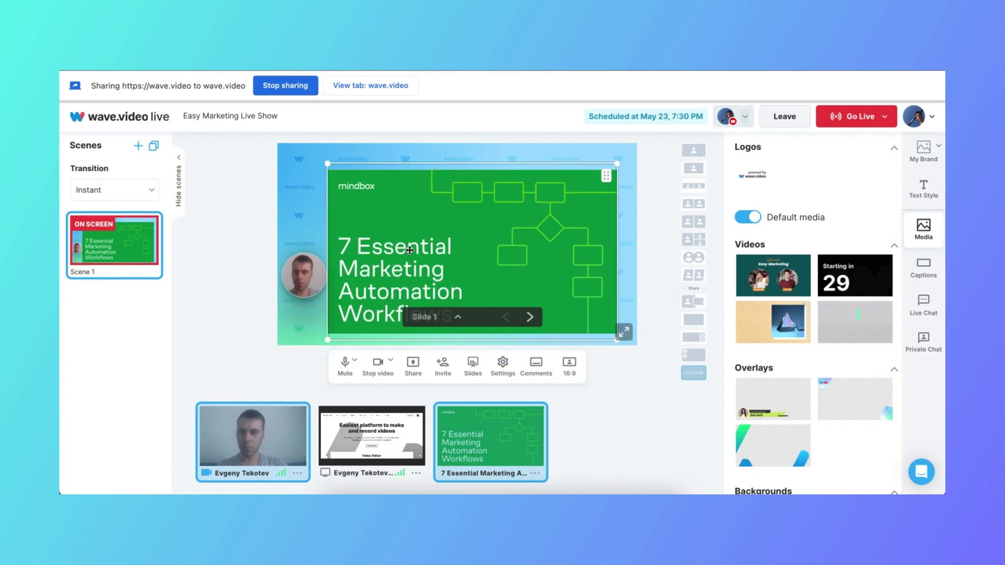
{"action": "left_click", "coordinate": [530, 316]}
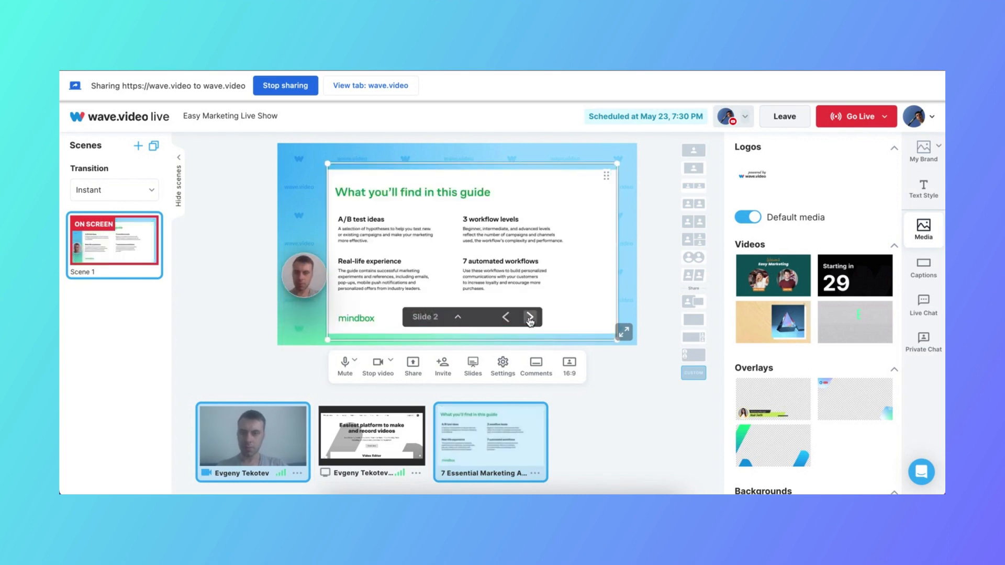
{"action": "left_click", "coordinate": [530, 317]}
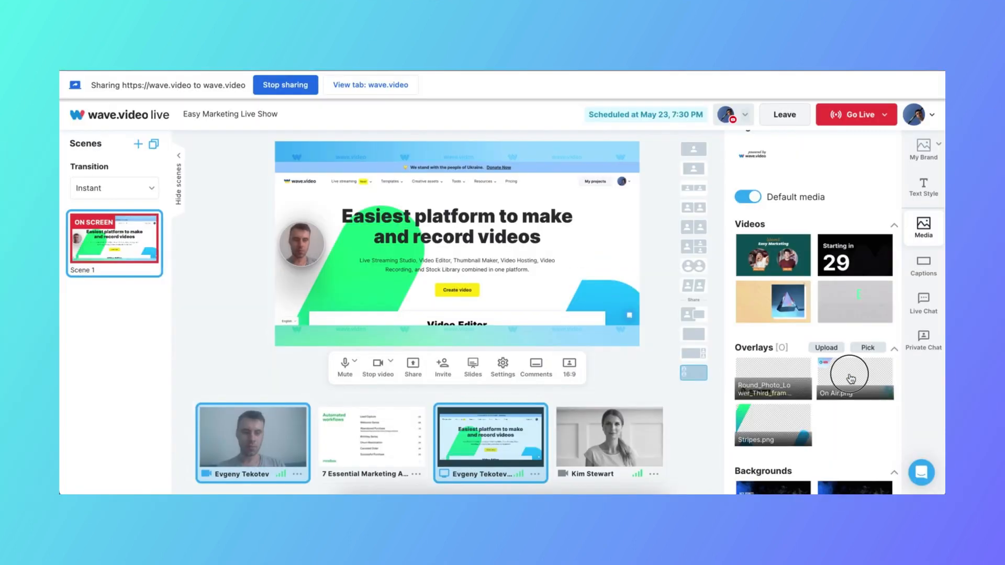
Apply the On Air.png overlay and the Wave Colors.png background to Scene 1
{"action": "left_click", "coordinate": [850, 374]}
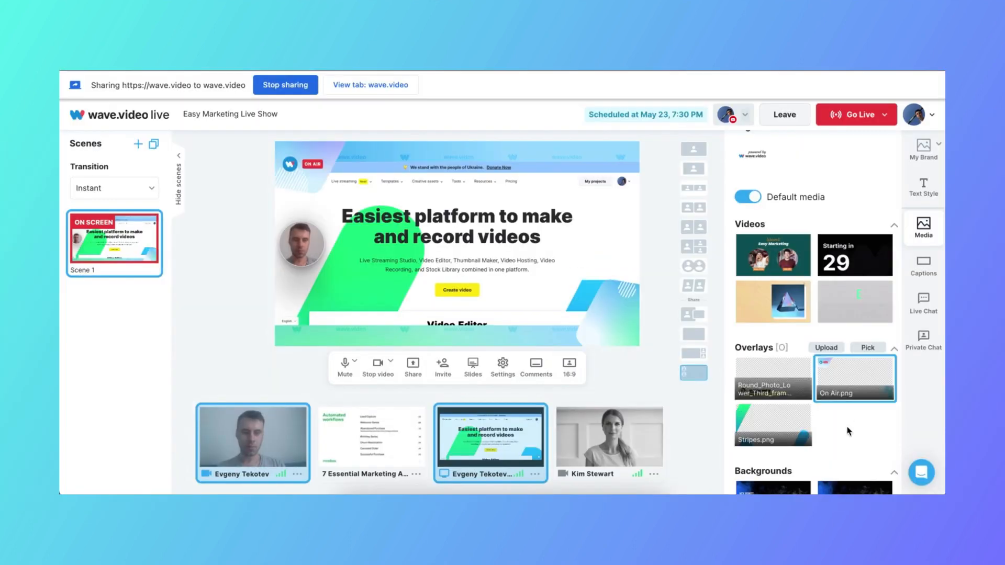
{"action": "scroll", "coordinate": [848, 429], "scroll_direction": "down", "scroll_amount": 2}
{"action": "left_click", "coordinate": [781, 409]}
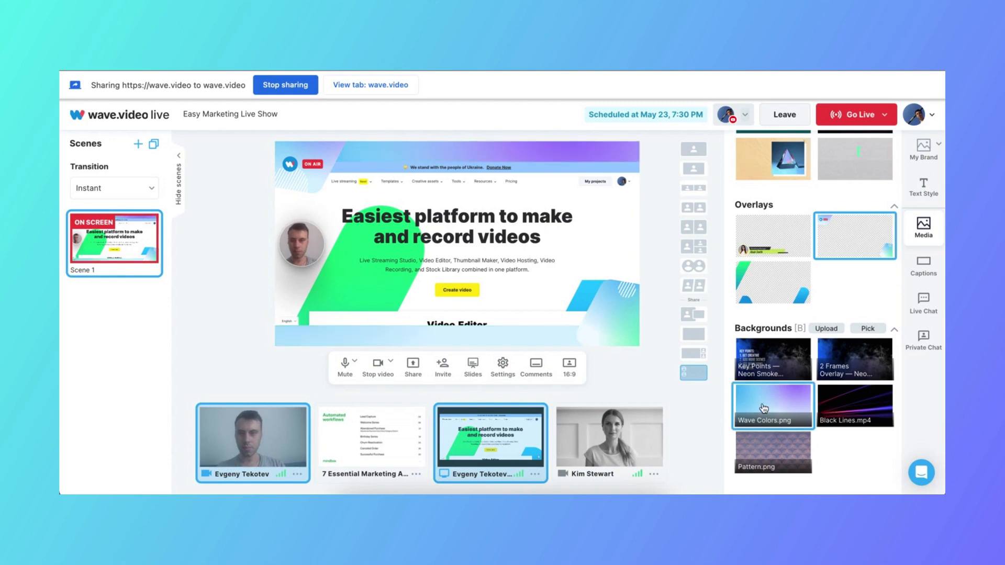
Add the guest's camera beside the shared screen, enlarge the host's camera to match it and reposition the shared screen
{"action": "left_click", "coordinate": [585, 422]}
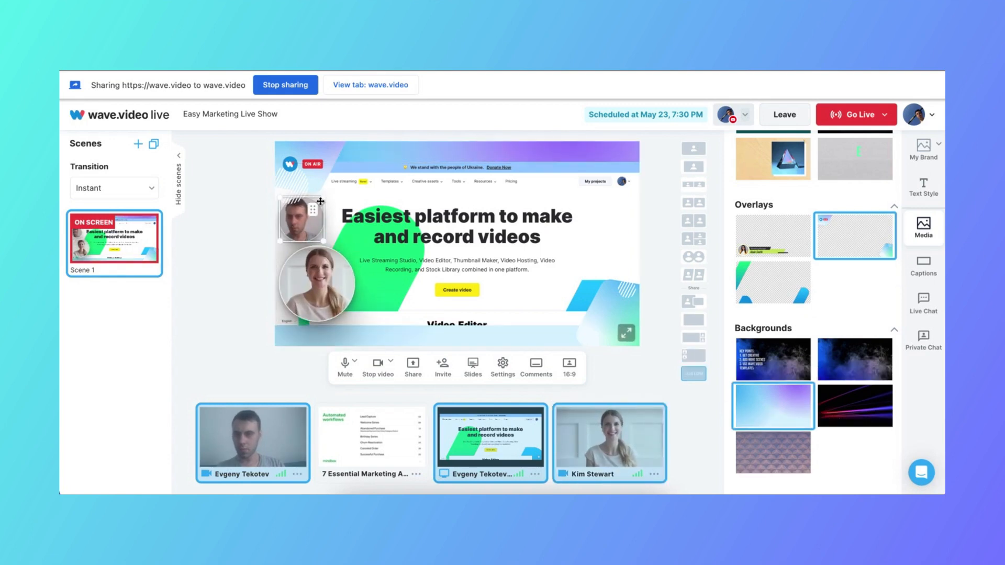
{"action": "left_click_drag", "start_coordinate": [324, 198], "coordinate": [353, 168]}
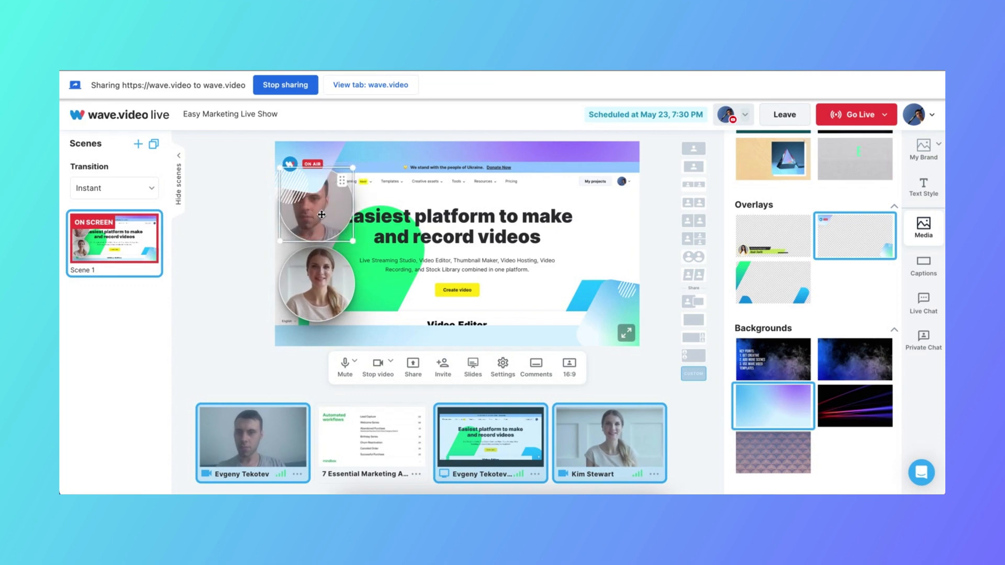
{"action": "left_click_drag", "start_coordinate": [577, 224], "coordinate": [559, 279]}
{"action": "left_click", "coordinate": [469, 268]}
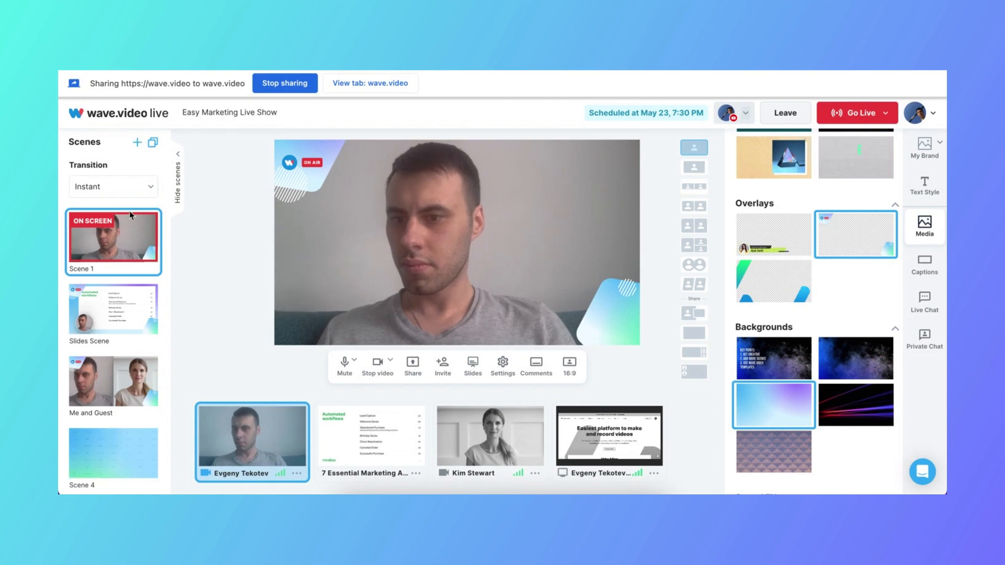
Fill Scene 4 with the host's camera and the shared screen over the Pattern.png background
{"action": "left_click", "coordinate": [114, 443]}
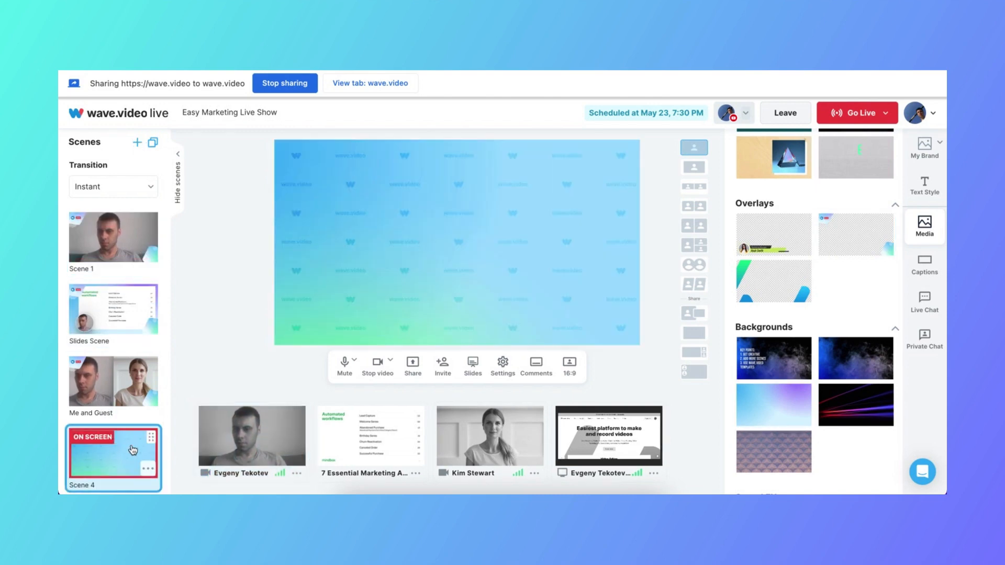
{"action": "left_click", "coordinate": [252, 418]}
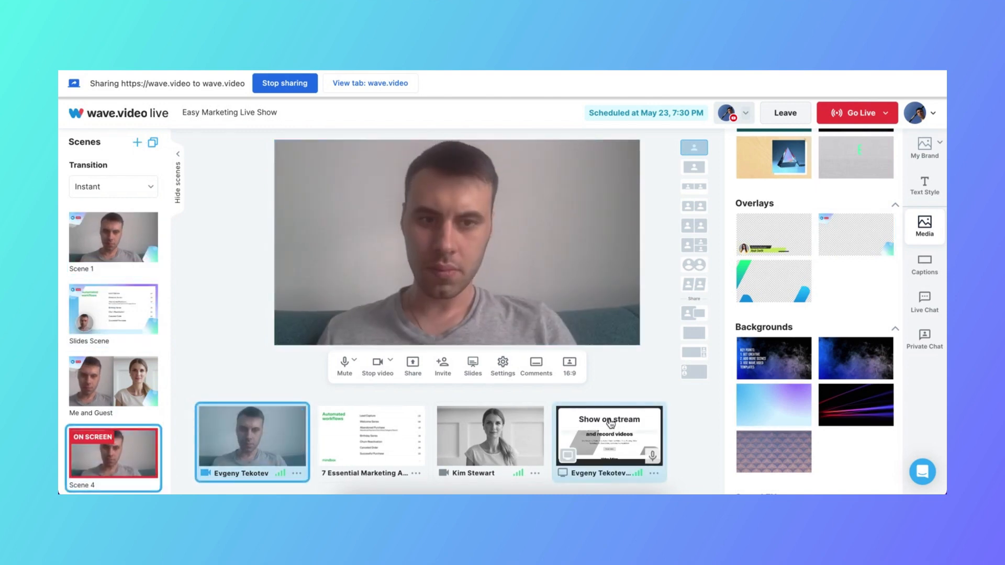
{"action": "left_click", "coordinate": [609, 419]}
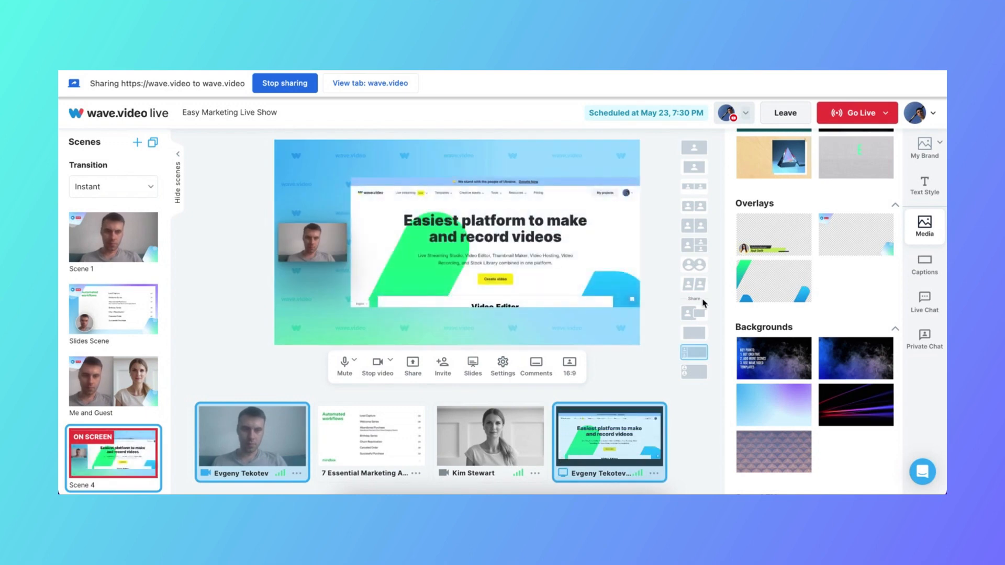
{"action": "left_click", "coordinate": [761, 449]}
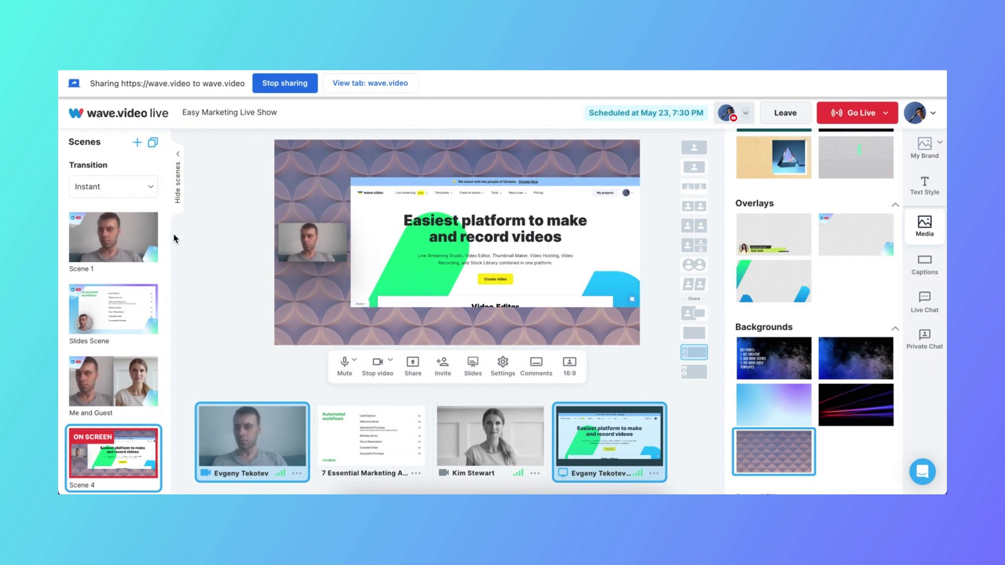
Switch the stream to the Me and Guest scene and back to Scene 1
{"action": "left_click", "coordinate": [109, 369]}
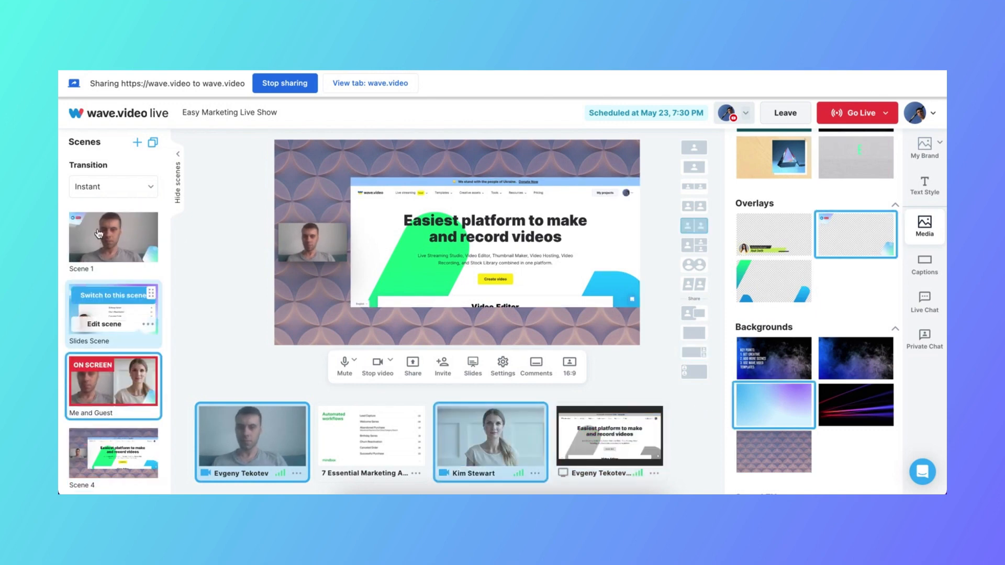
{"action": "left_click", "coordinate": [97, 225]}
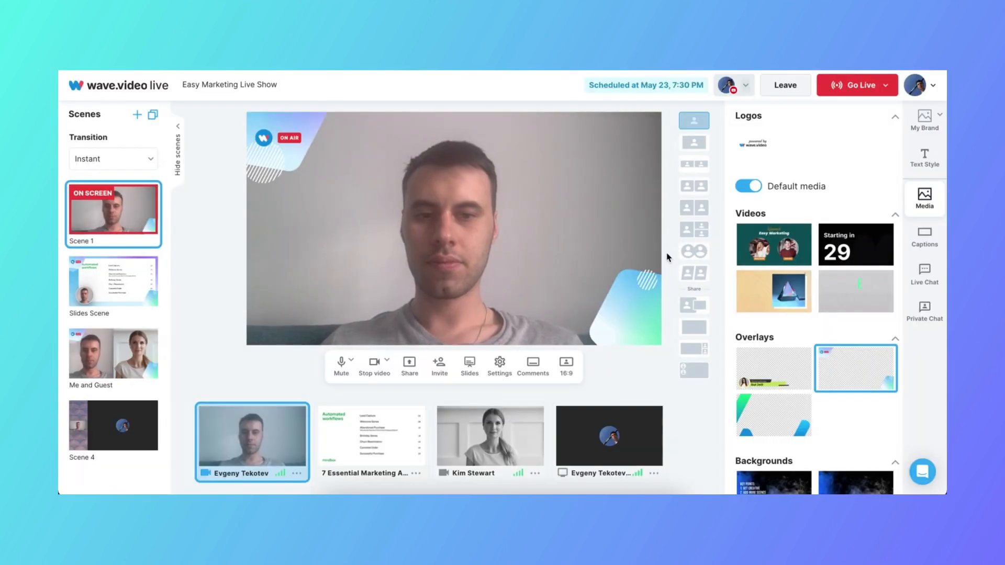
Show the example viewer message from the live chat on the stream and hide it again
{"action": "left_click", "coordinate": [920, 268]}
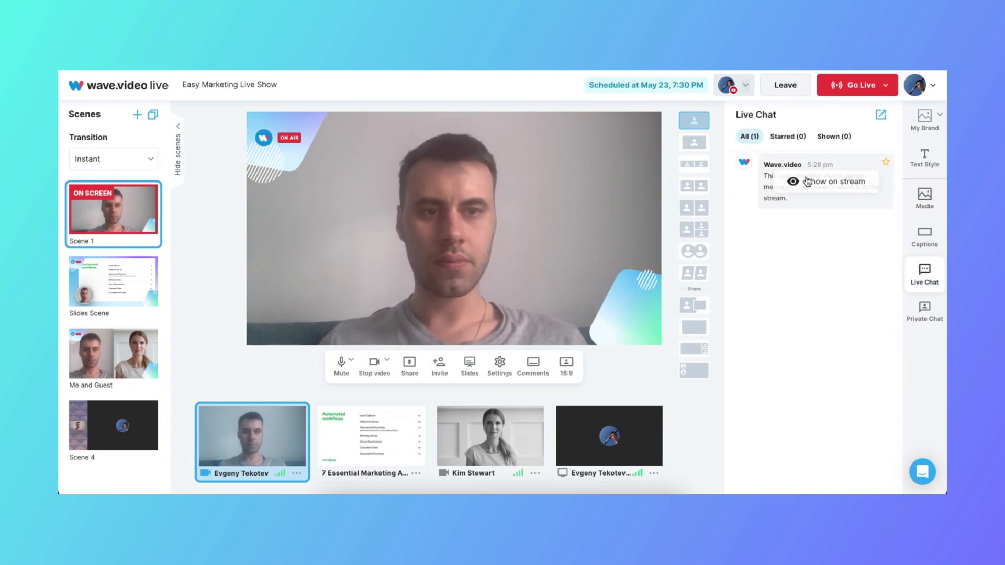
{"action": "left_click", "coordinate": [809, 211]}
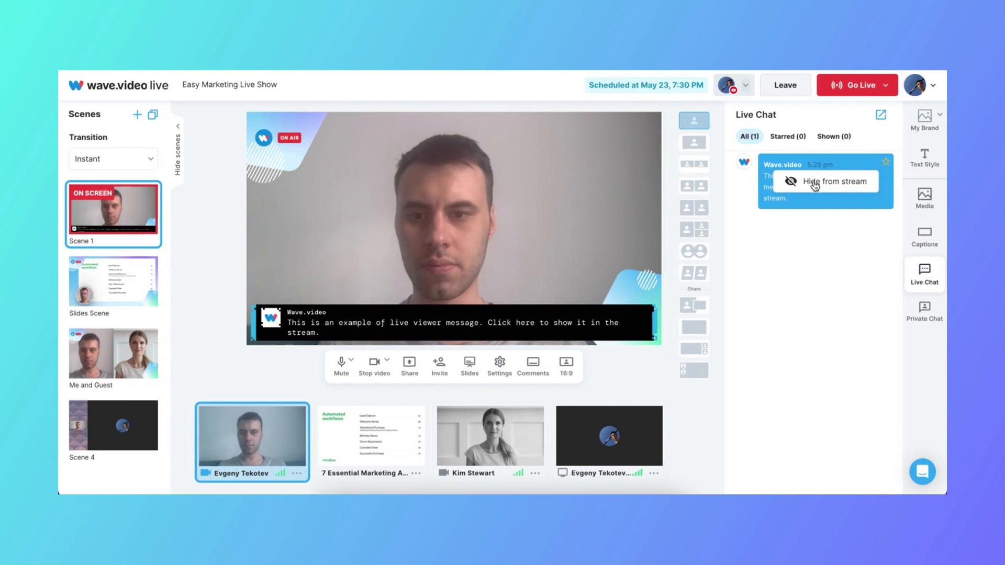
{"action": "left_click", "coordinate": [814, 183]}
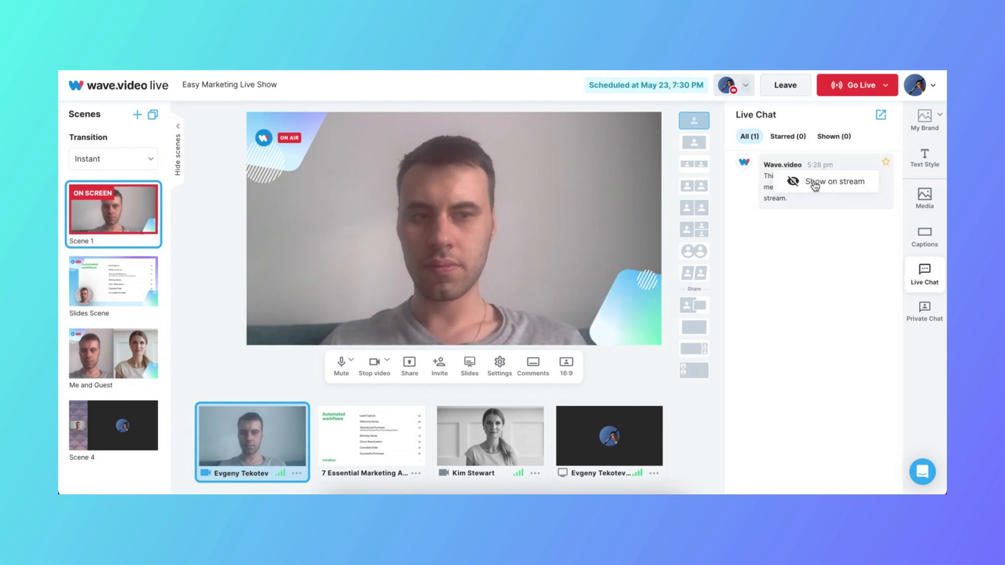
Star the example chat message, then show it on the stream from the starred messages and hide it
{"action": "left_click", "coordinate": [886, 162]}
{"action": "left_click", "coordinate": [786, 137]}
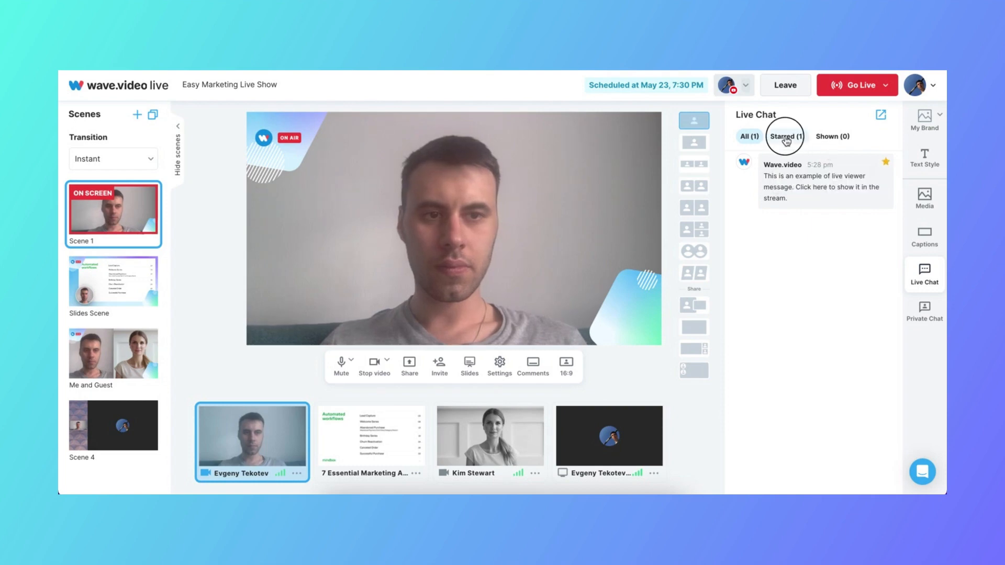
{"action": "left_click", "coordinate": [829, 183]}
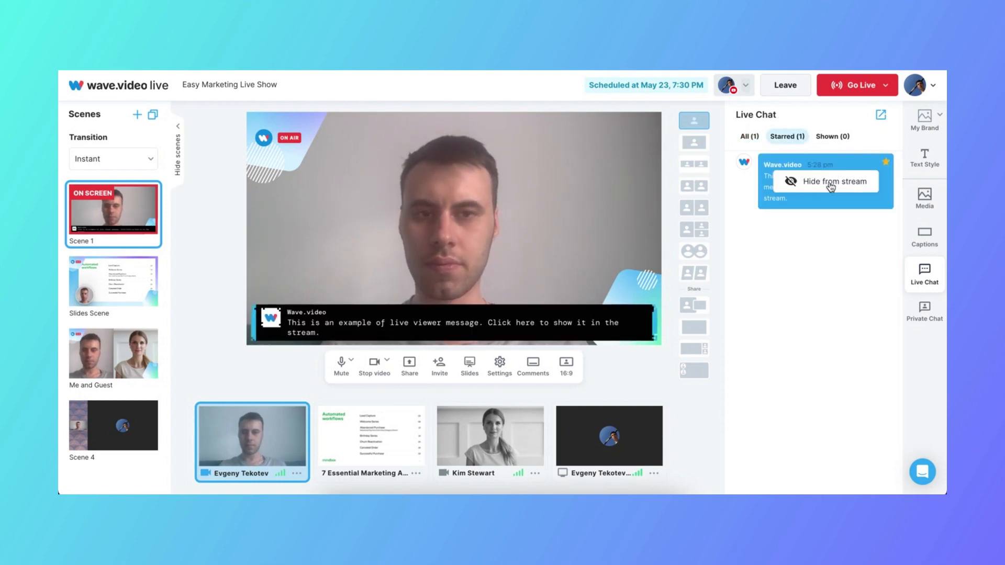
{"action": "left_click", "coordinate": [831, 184]}
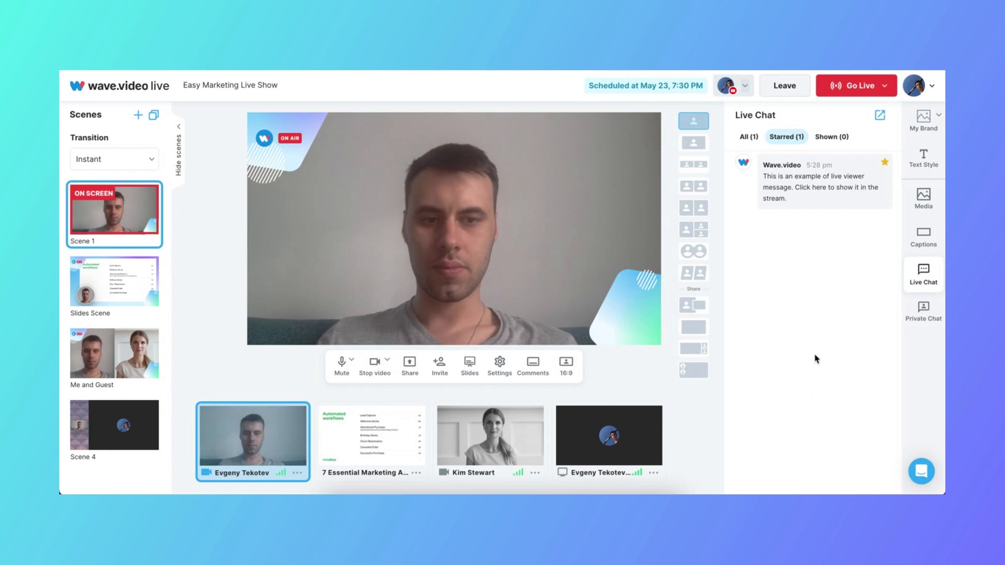
Show the example captions SHOWTIME! and See you next time and the ticker Wave.video is the best!, then hide See you next time
{"action": "left_click", "coordinate": [923, 237]}
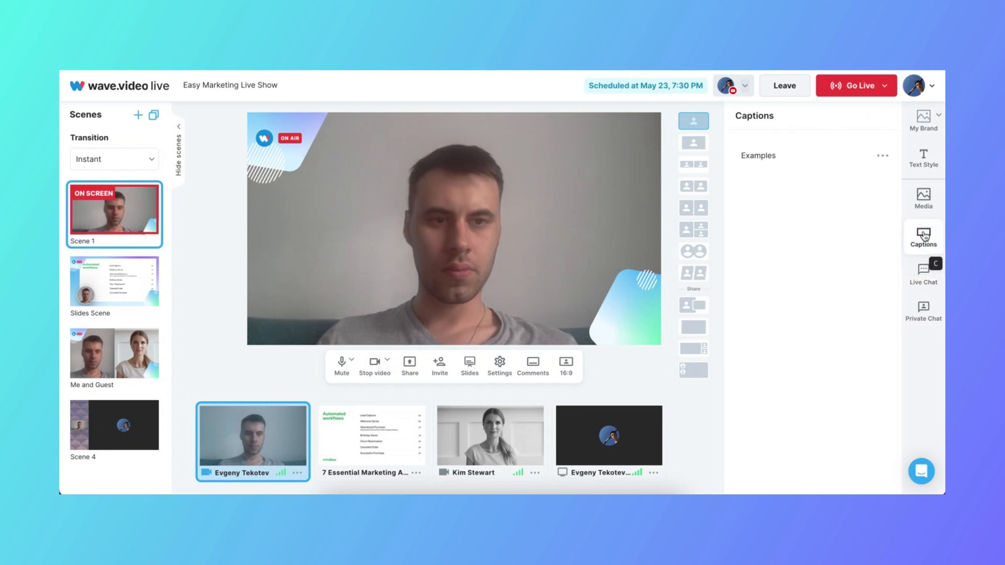
{"action": "left_click", "coordinate": [760, 157]}
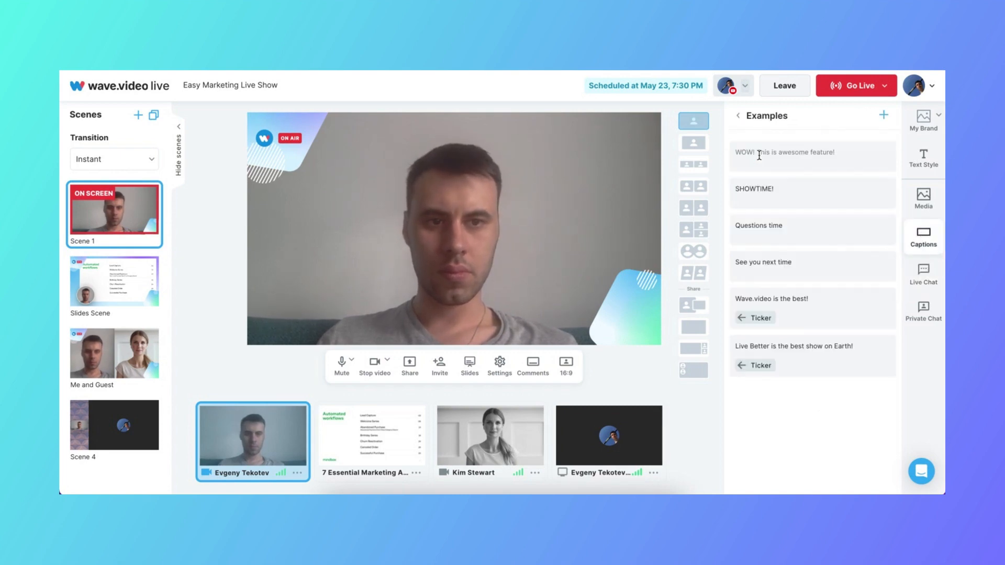
{"action": "left_click", "coordinate": [808, 194]}
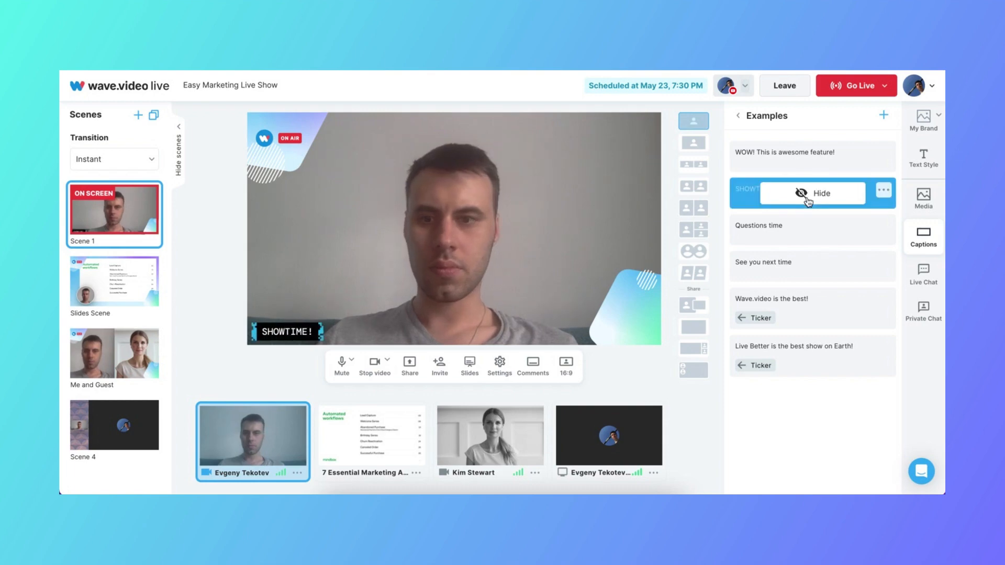
{"action": "left_click", "coordinate": [804, 268]}
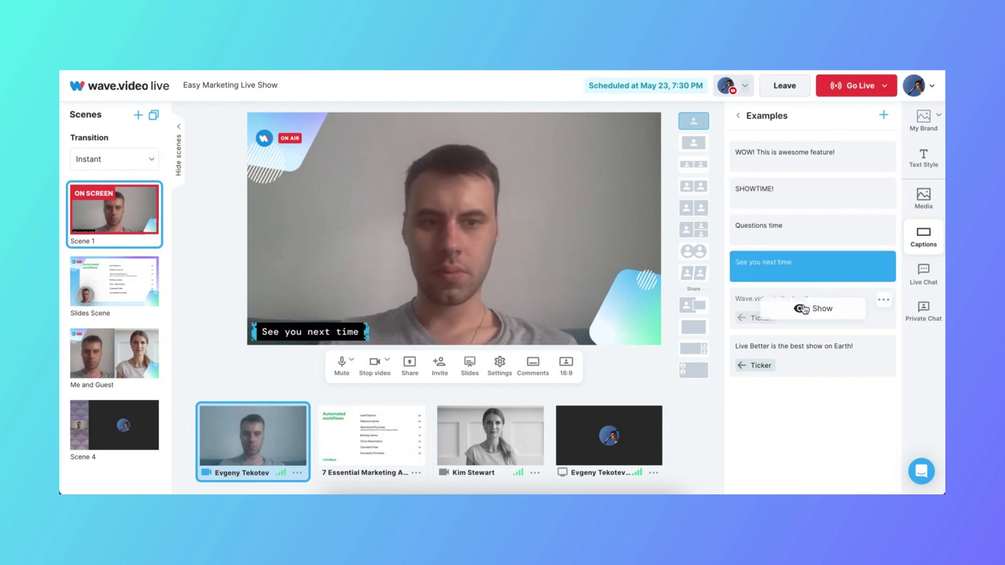
{"action": "left_click", "coordinate": [800, 310]}
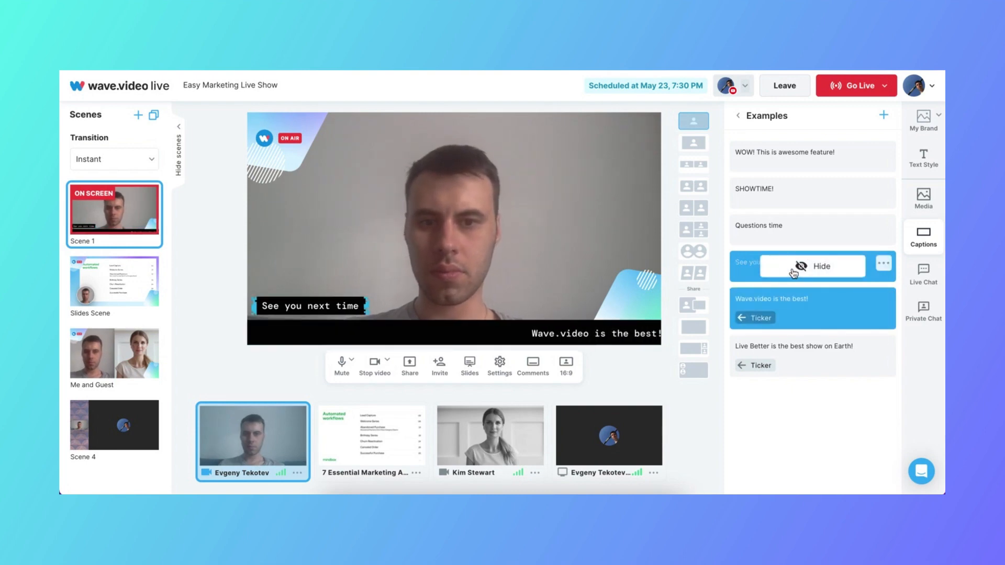
{"action": "left_click", "coordinate": [806, 266]}
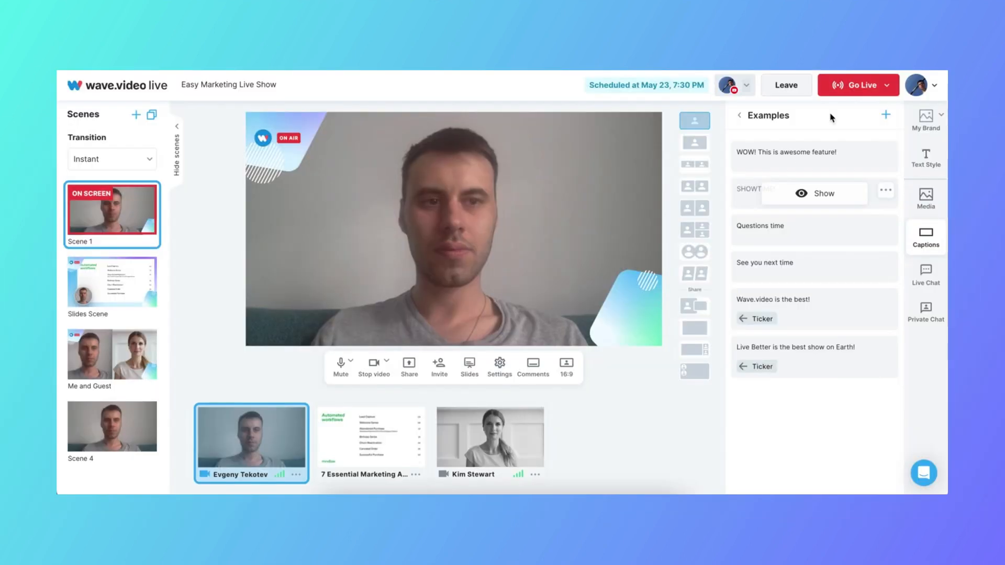
Start the live stream without picking an intro video
{"action": "left_click", "coordinate": [847, 89]}
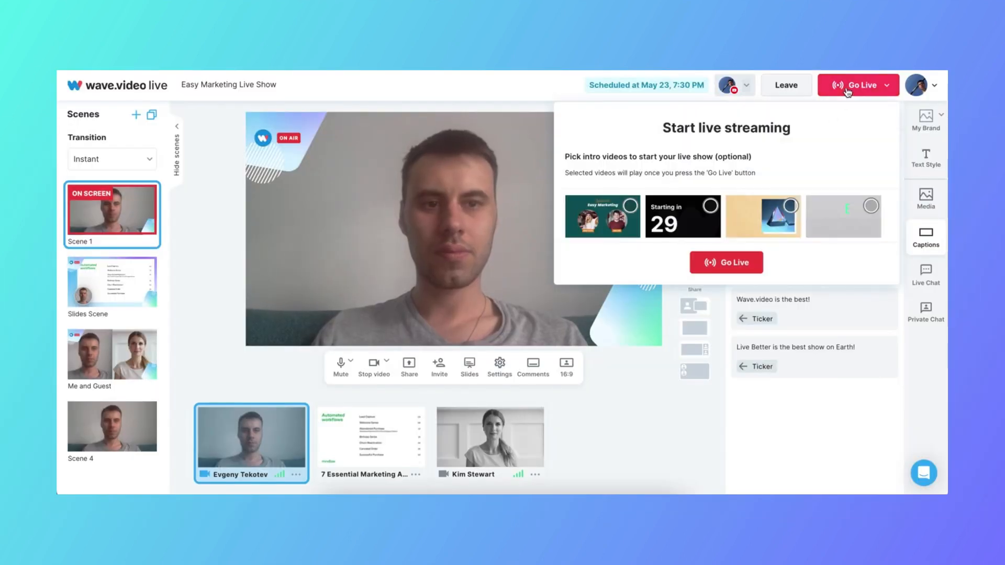
{"action": "left_click", "coordinate": [734, 262]}
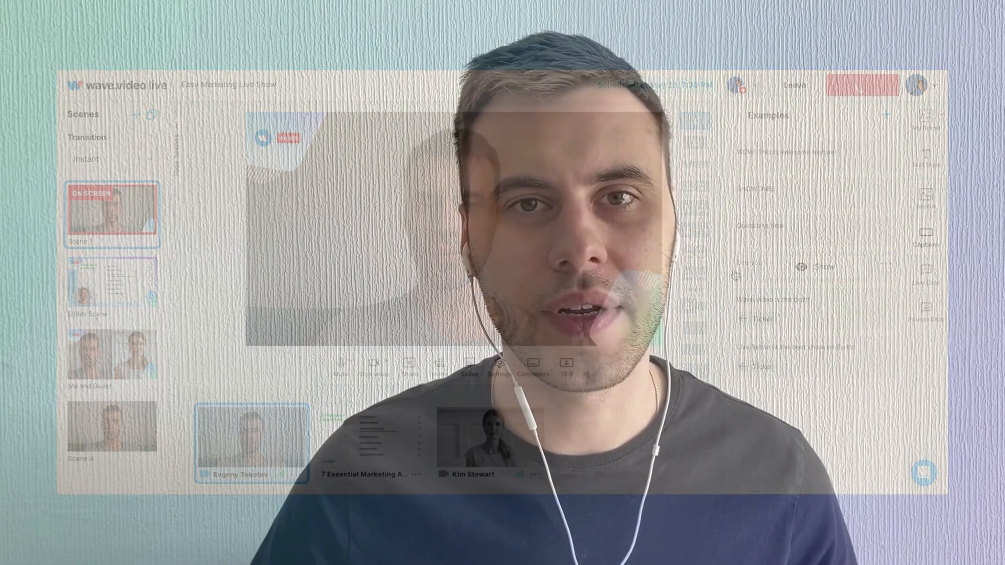